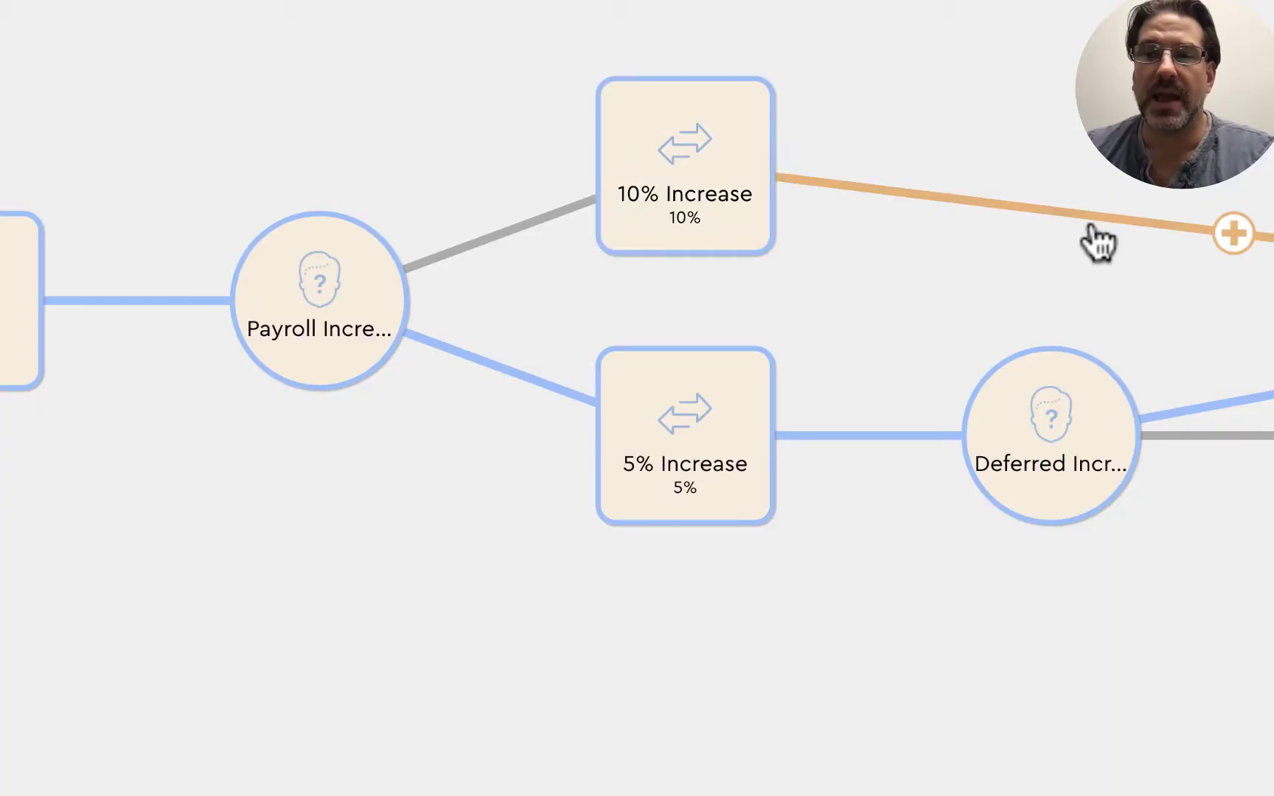
# - Weight the Decision Engine to Finance 100 and Rating 0, and sort the threads by cumulative Net Worth
pyautogui.moveTo(1098, 239); pyautogui.dragTo(702, 255)
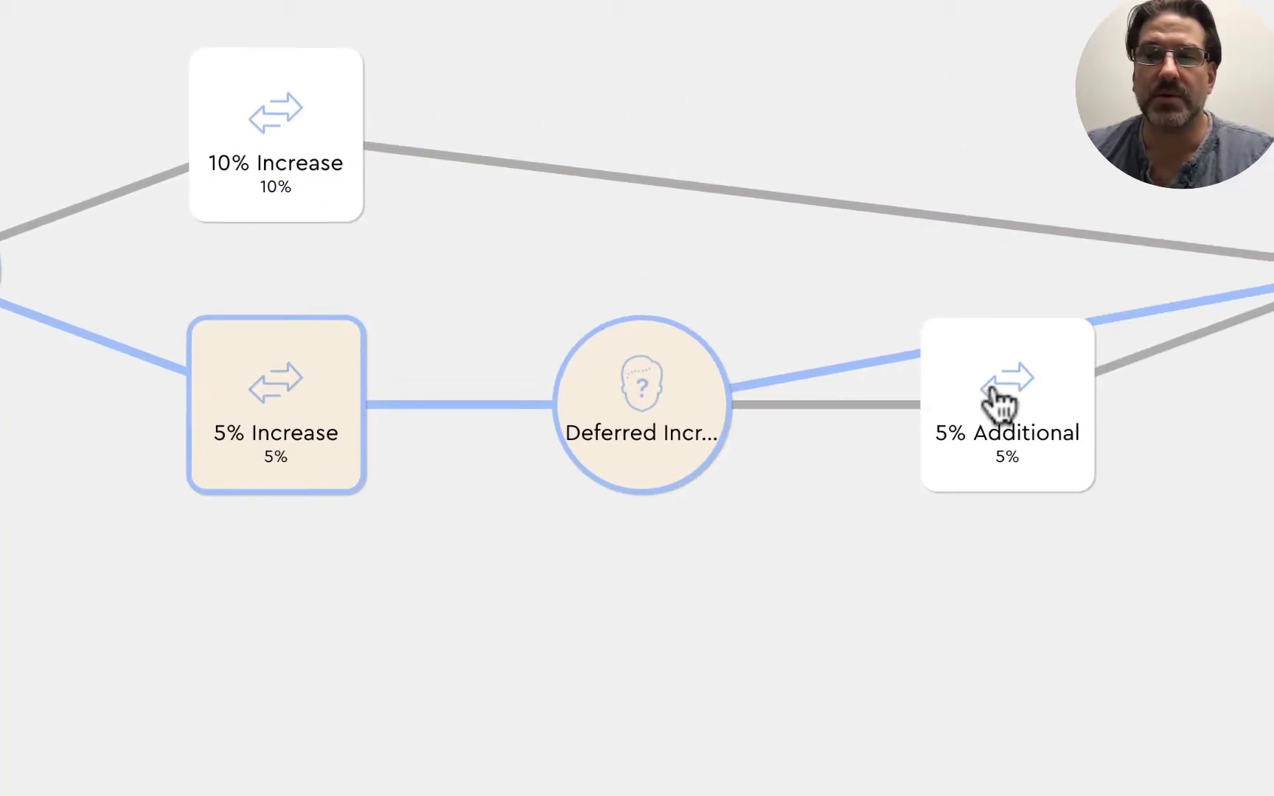
pyautogui.moveTo(1014, 413)
pyautogui.click(1165, 334)
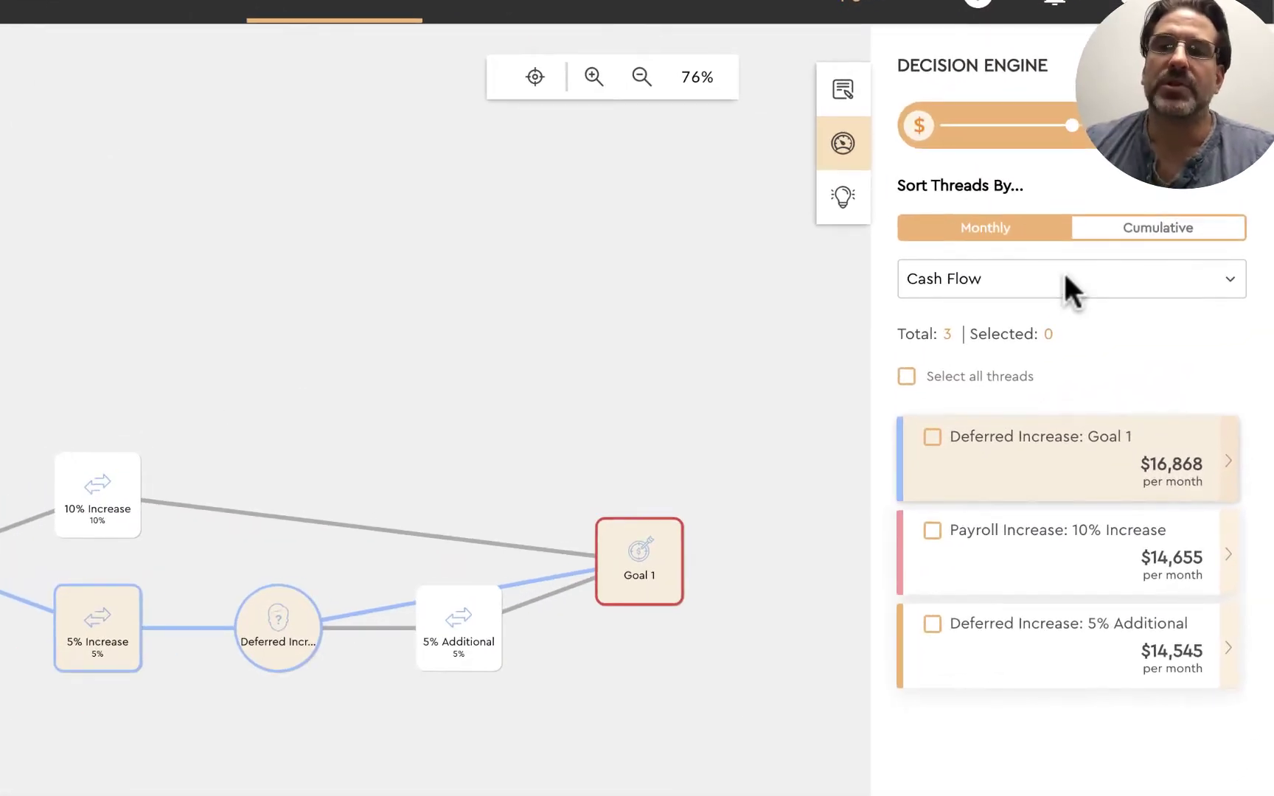
pyautogui.moveTo(1071, 125); pyautogui.dragTo(919, 129)
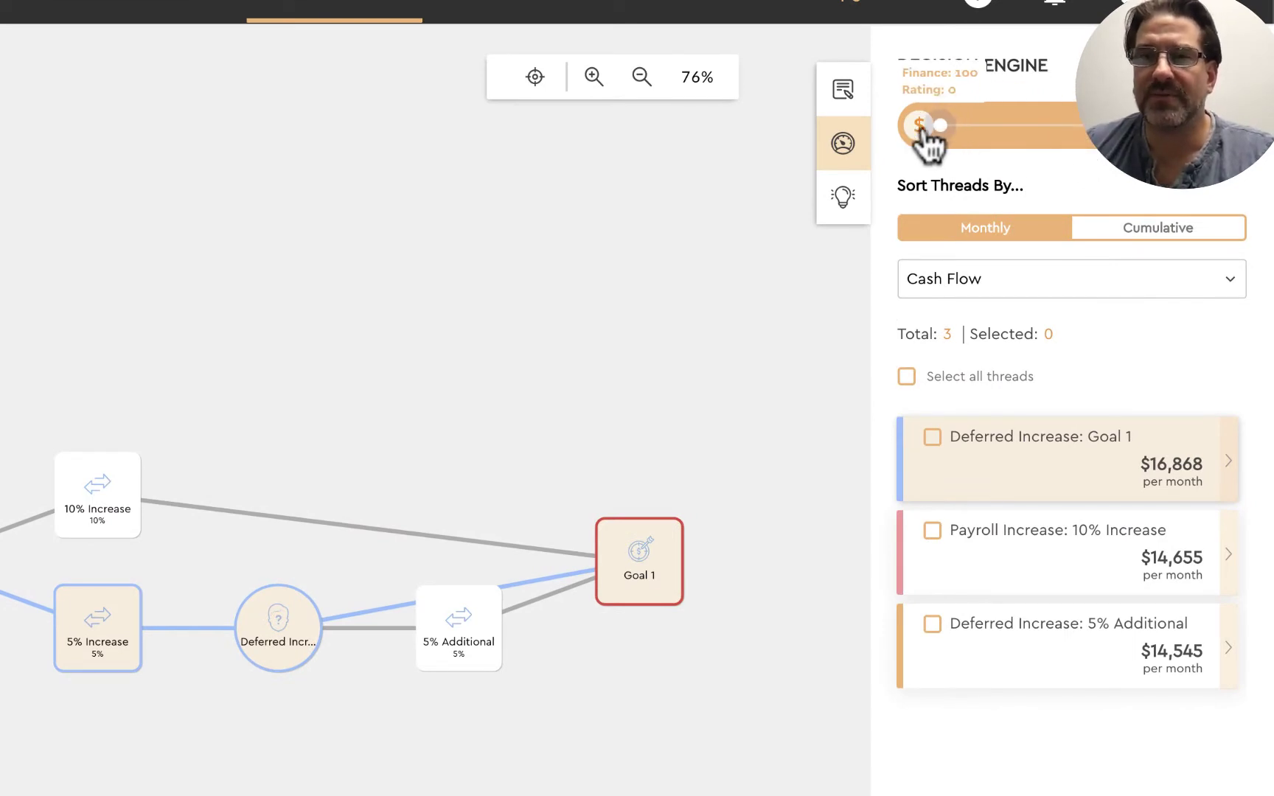
pyautogui.click(1216, 280)
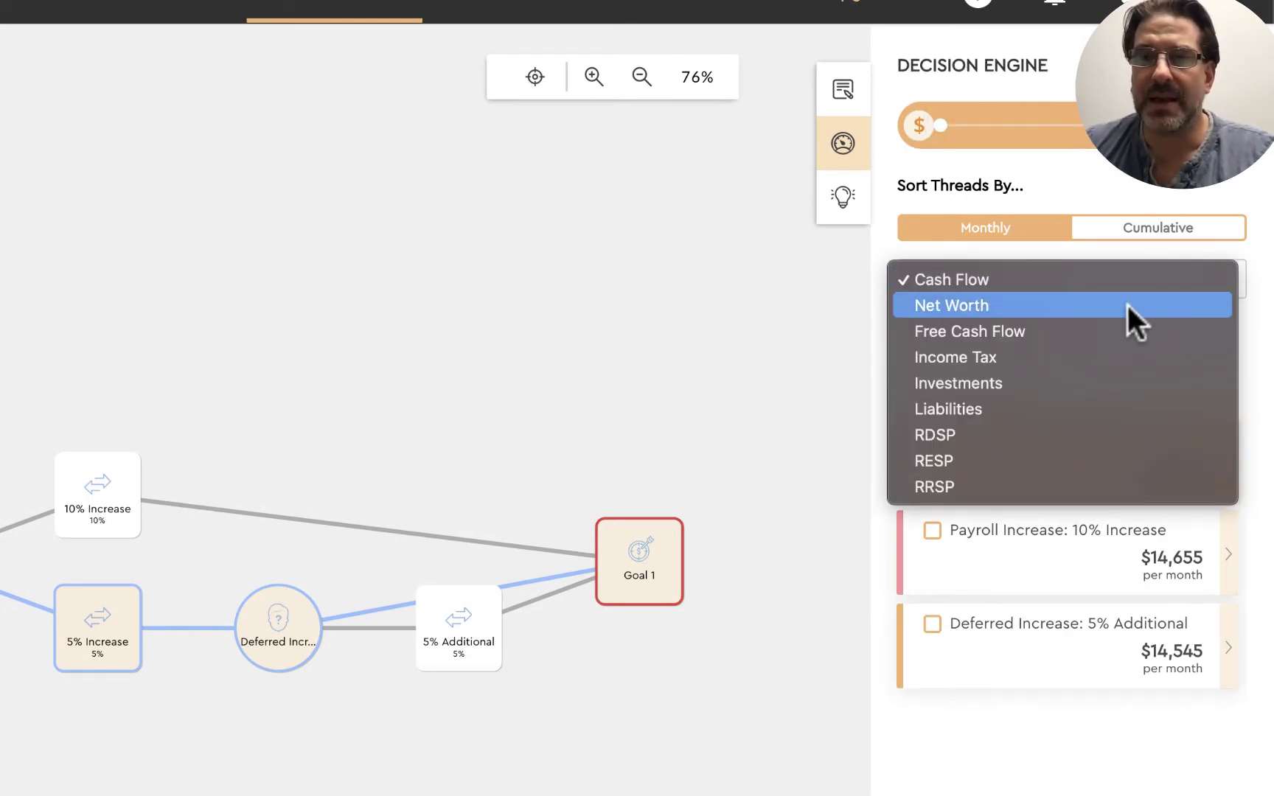
pyautogui.click(1128, 305)
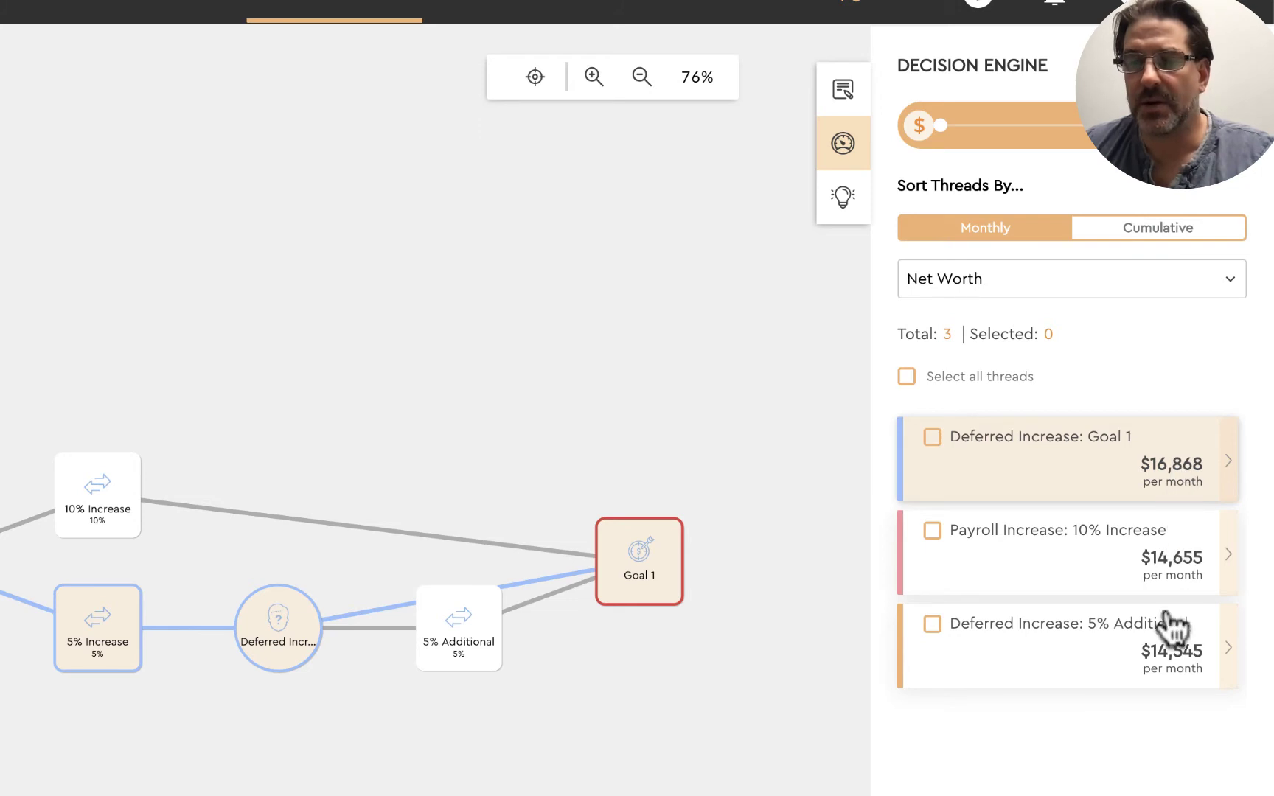
pyautogui.click(1148, 235)
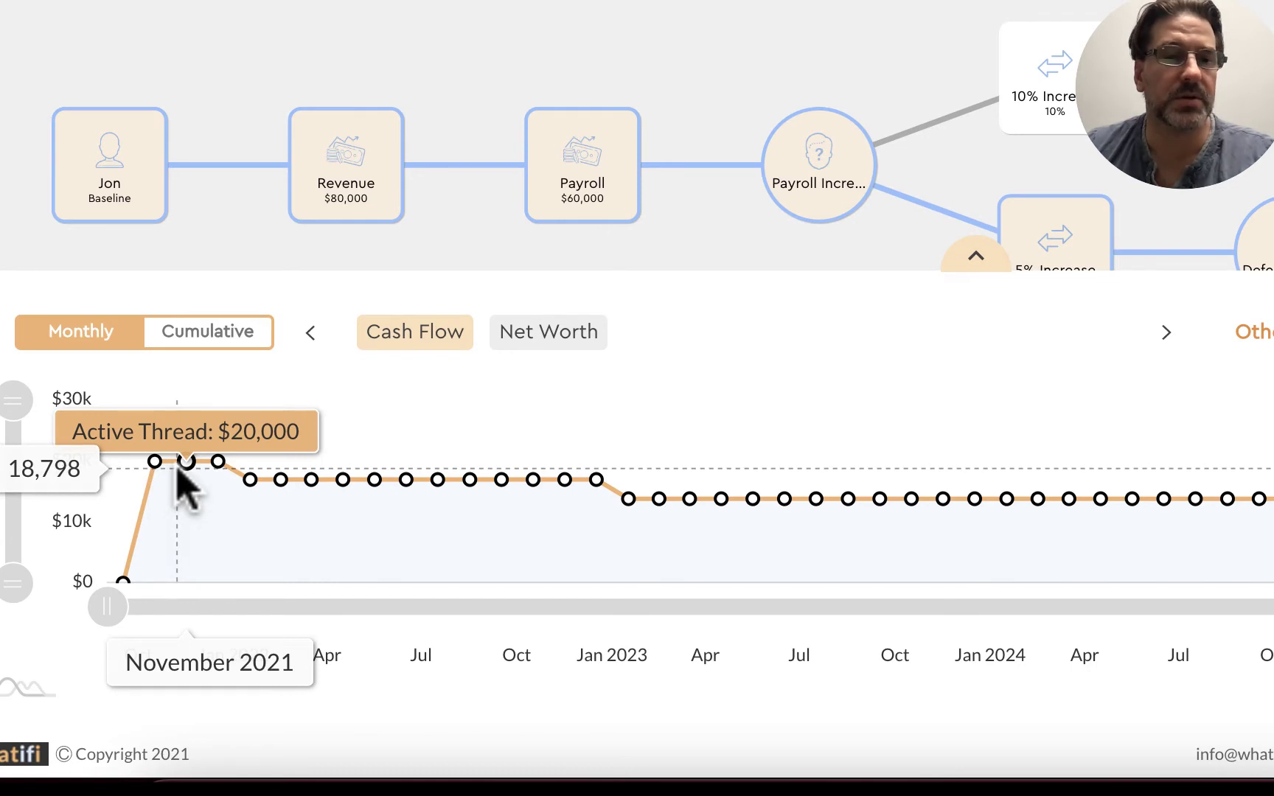
# - Select the "Deferred Increase: Goal 1" and "Deferred Increase: 5% Additional" threads for comparison on the chart
pyautogui.moveTo(378, 472)
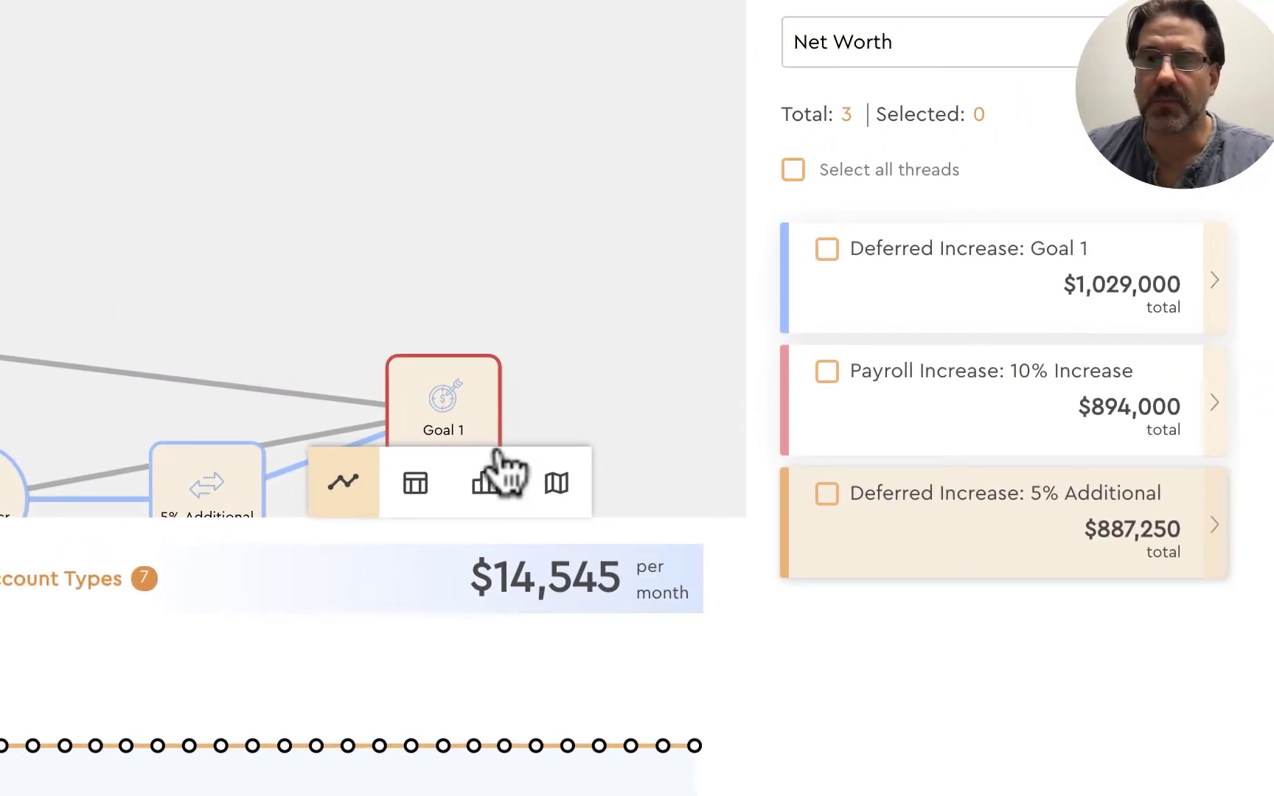
pyautogui.click(817, 250)
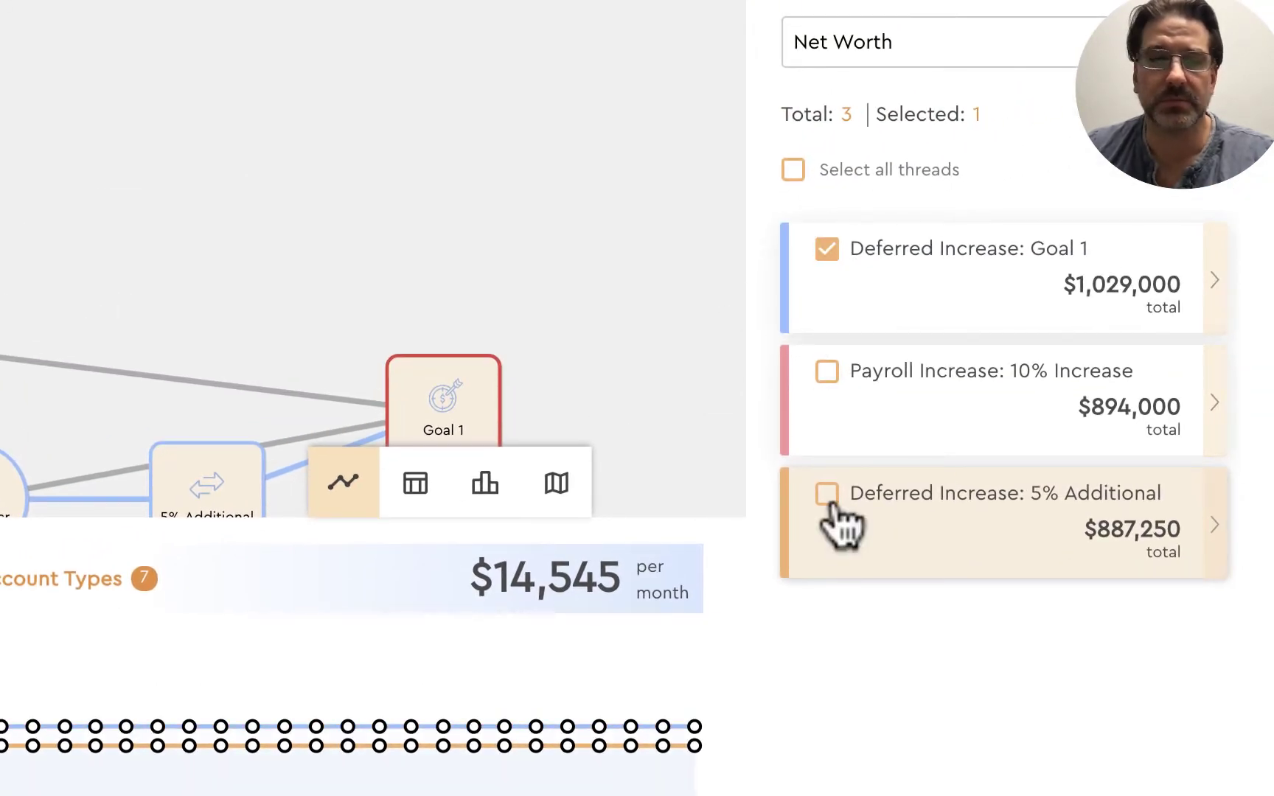
pyautogui.click(828, 496)
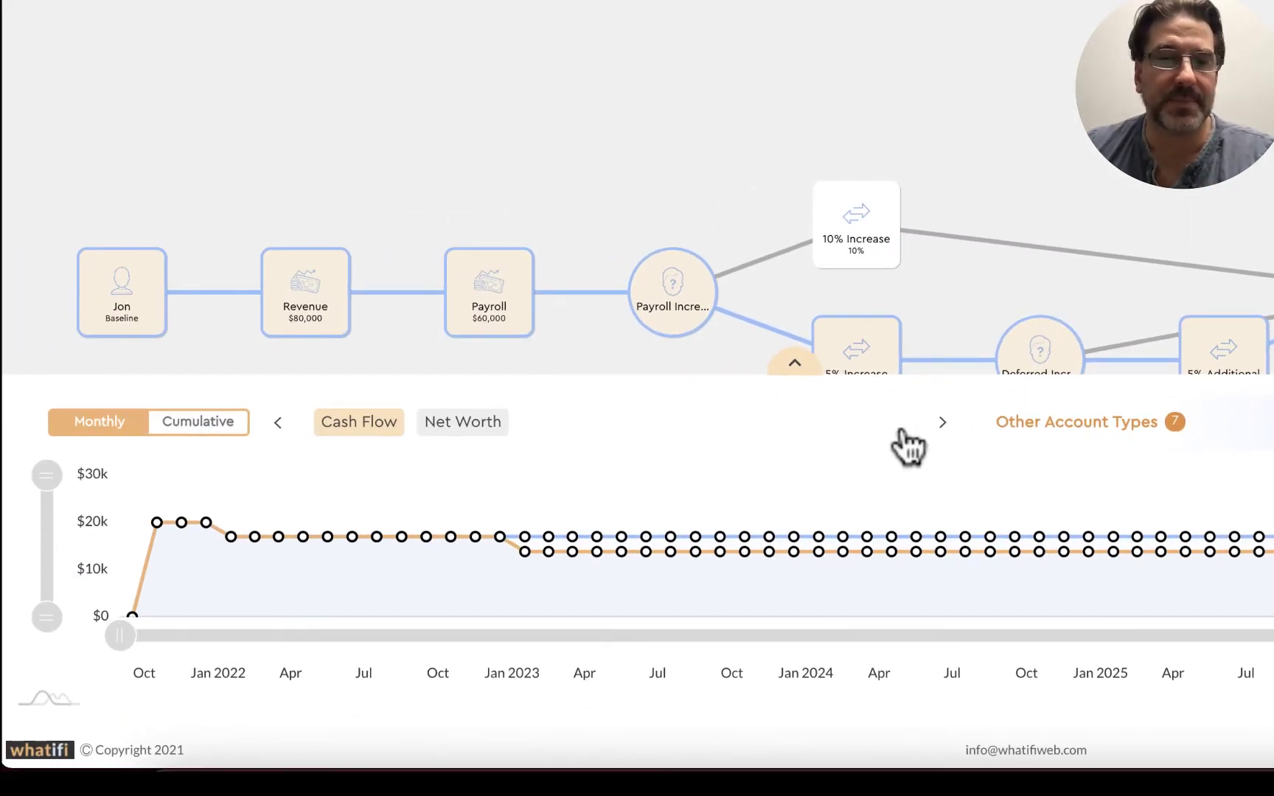
# - Check which other account types can be added to the chart, without adding any
pyautogui.click(1061, 426)
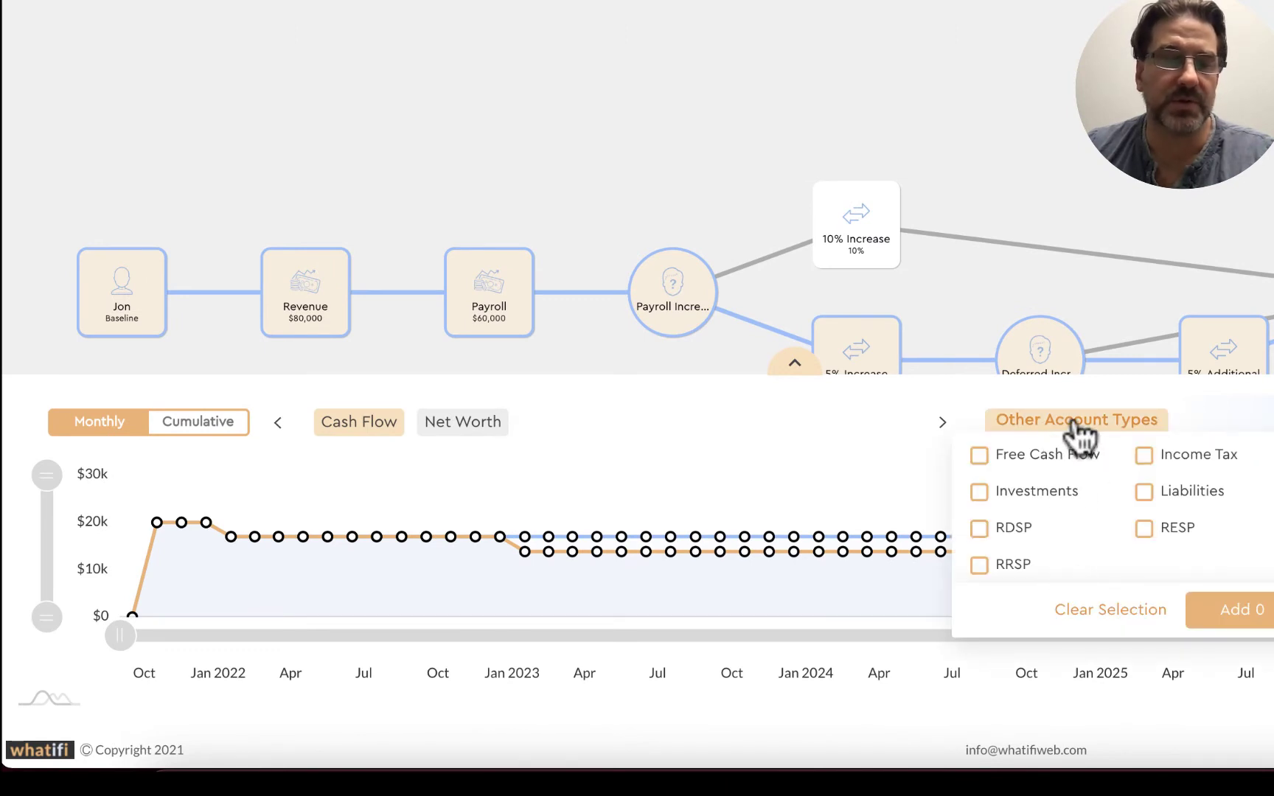
pyautogui.click(1073, 424)
pyautogui.click(1074, 423)
# - Copy the "5% Additional" modifier and paste it as a new option after the Deferred Increase decision
pyautogui.moveTo(1015, 276); pyautogui.dragTo(1001, 12)
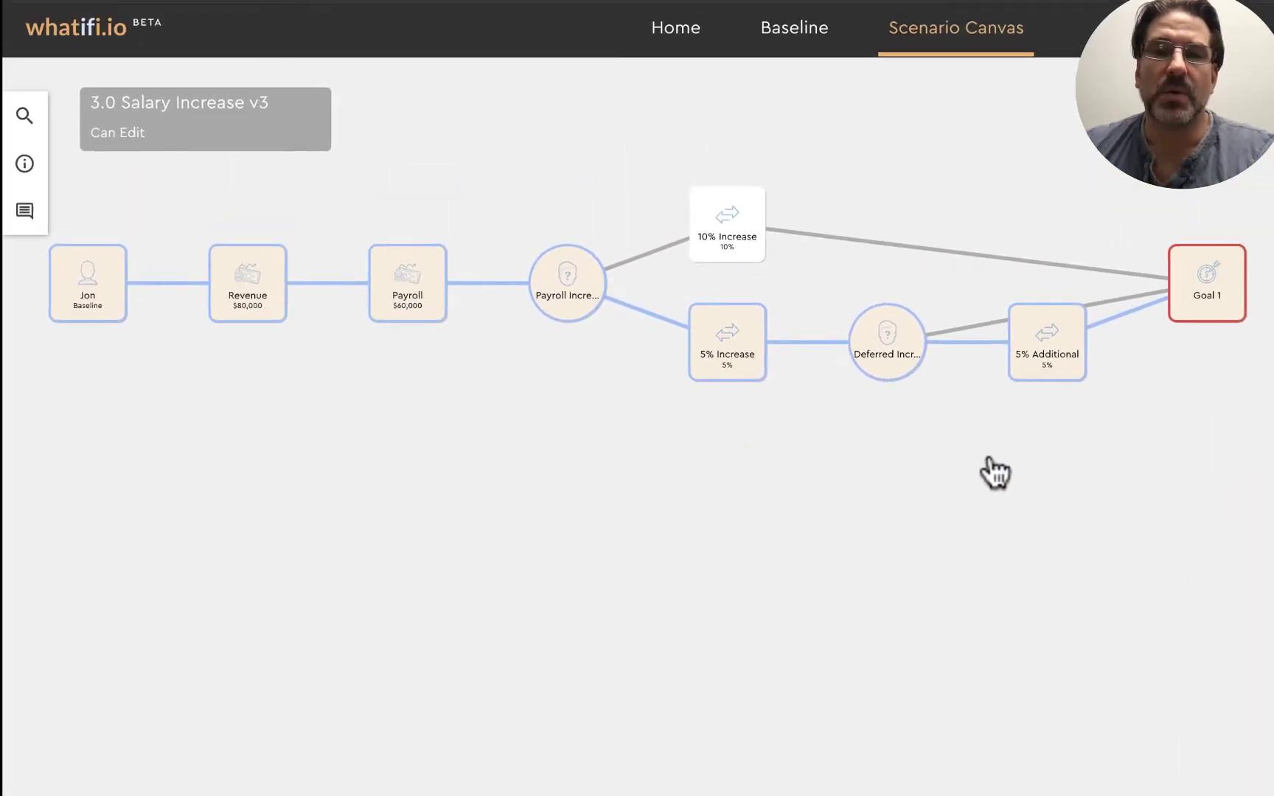
pyautogui.moveTo(992, 472); pyautogui.dragTo(996, 568)
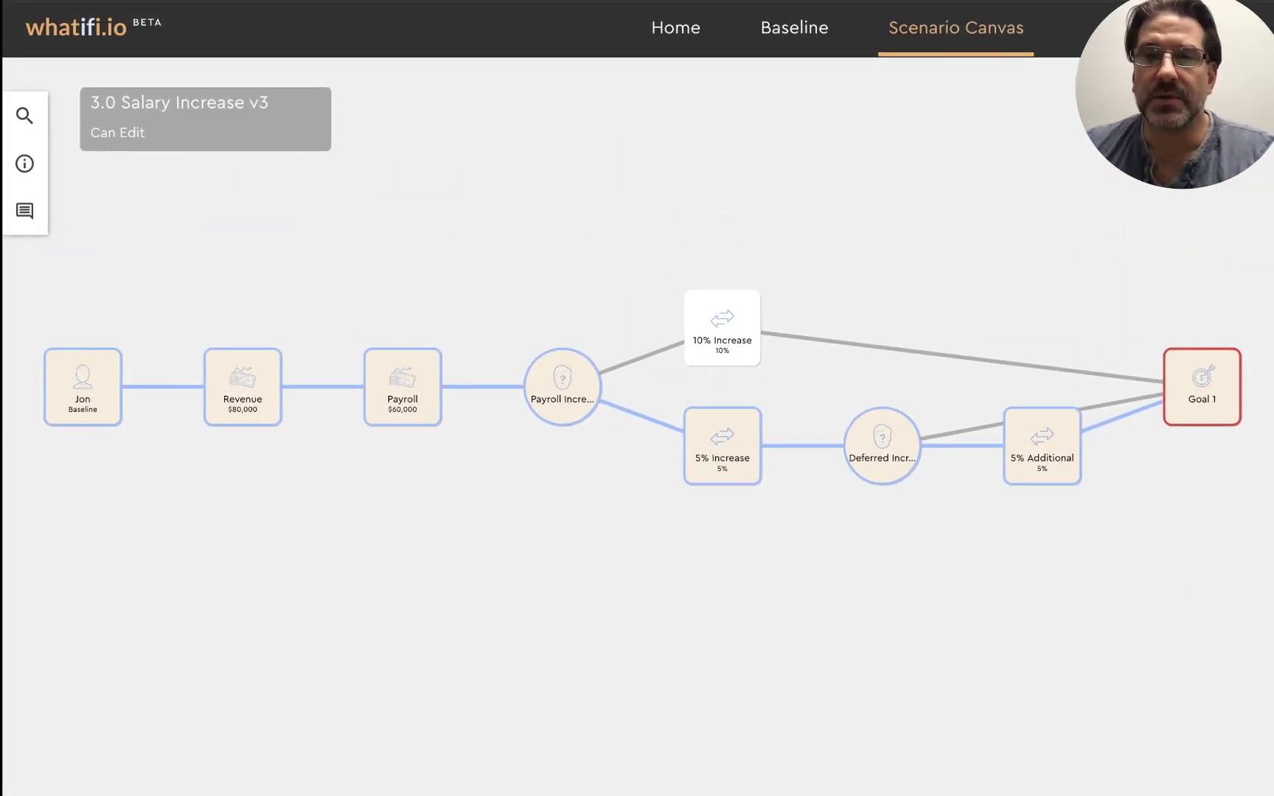
pyautogui.scroll(5, 894, 498)
pyautogui.moveTo(1020, 195); pyautogui.dragTo(869, 176)
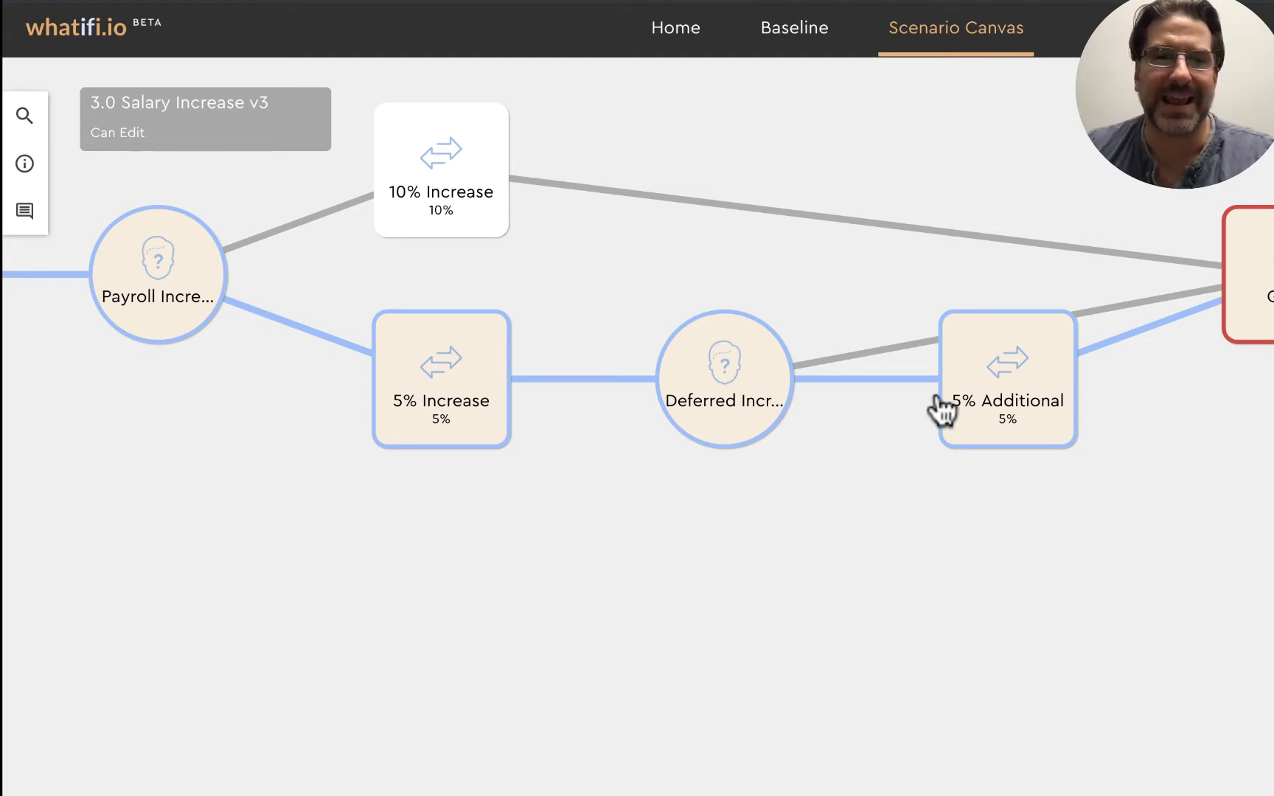
pyautogui.moveTo(1273, 481); pyautogui.dragTo(1177, 486)
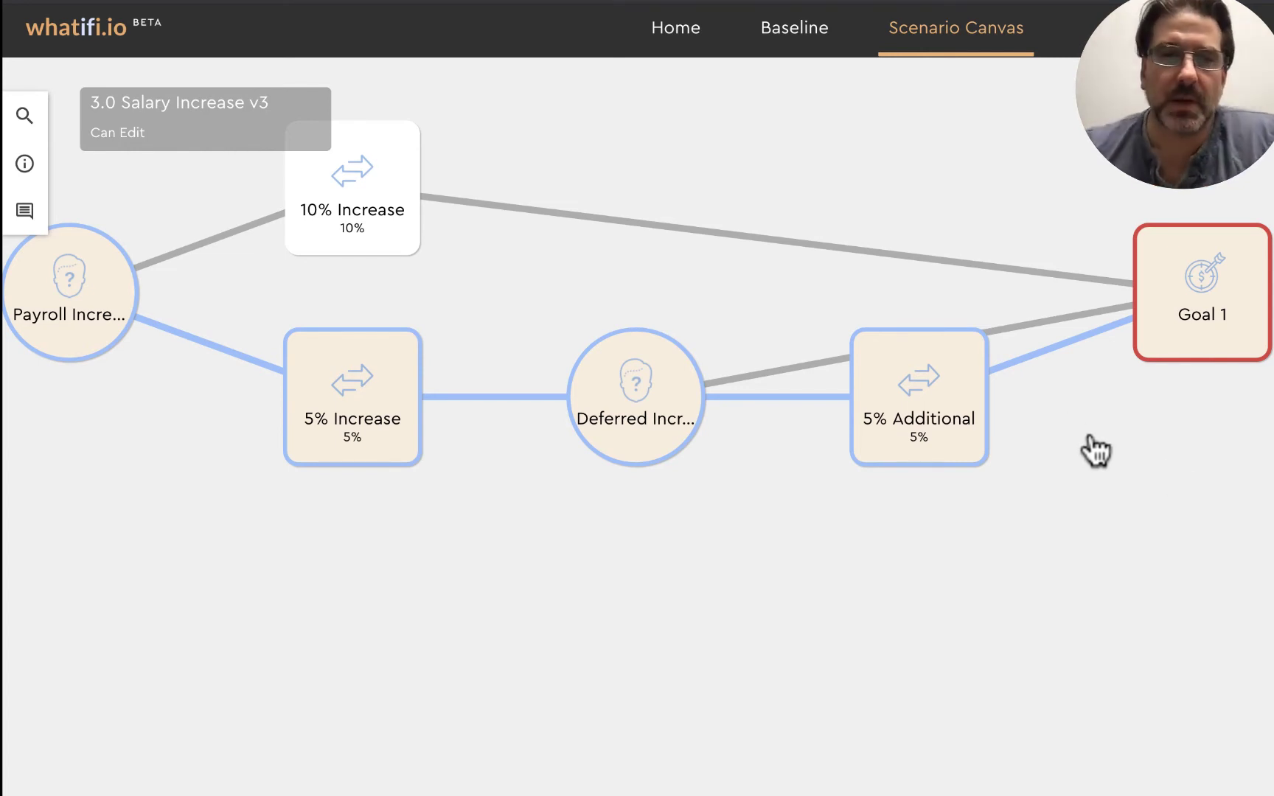
pyautogui.moveTo(930, 398)
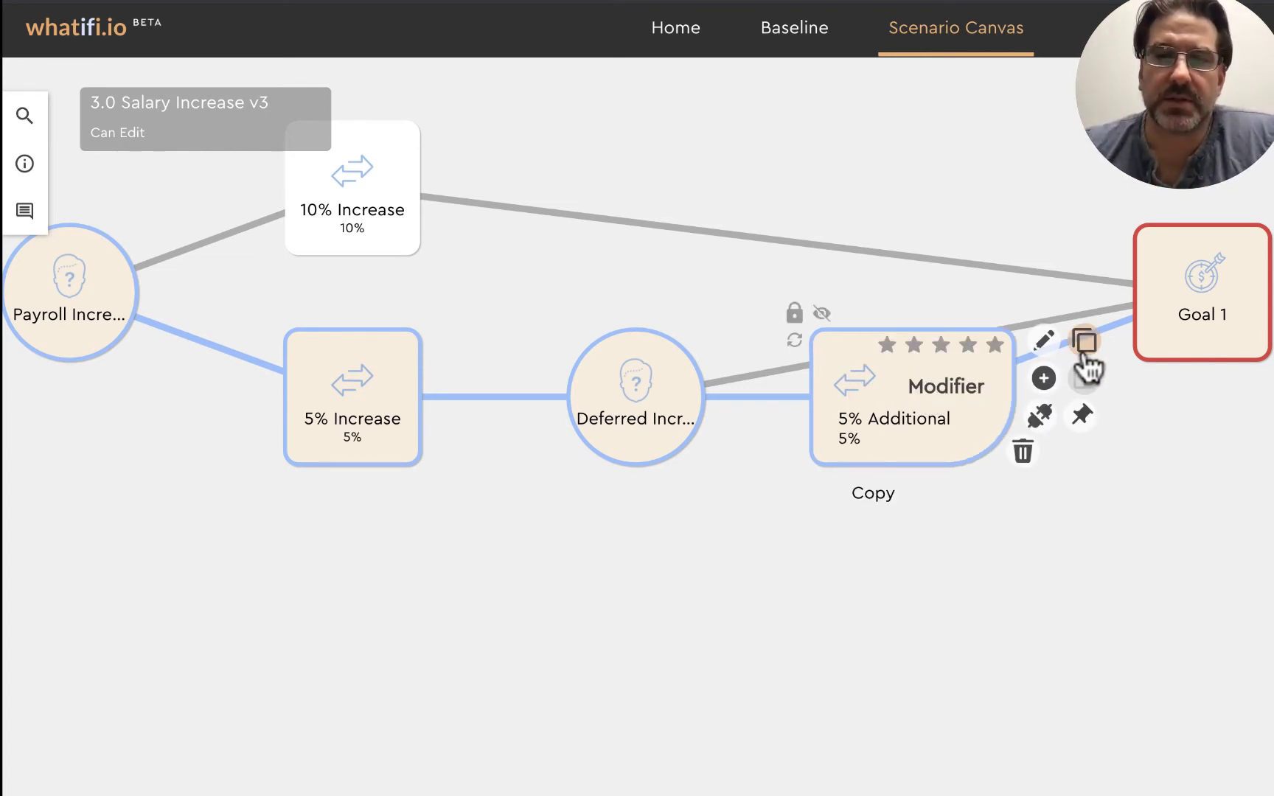
pyautogui.click(1085, 342)
pyautogui.moveTo(635, 398)
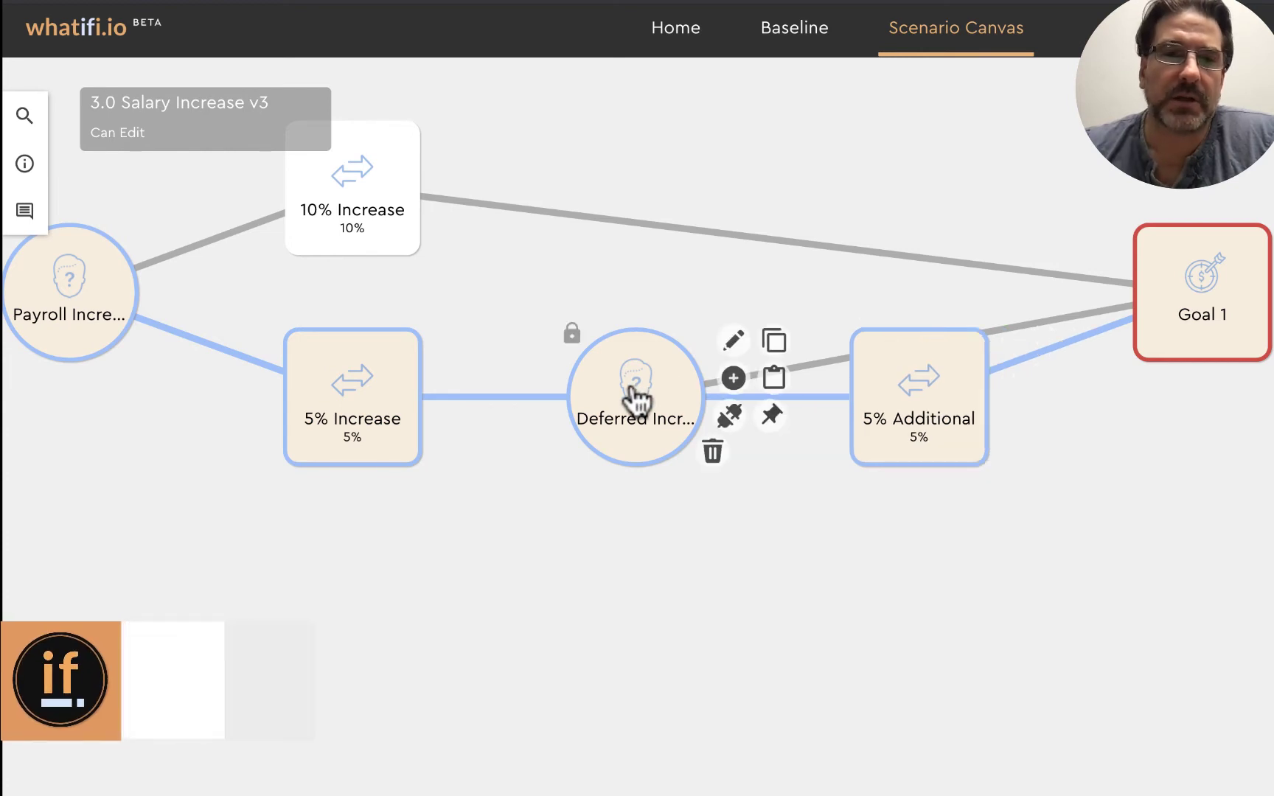
pyautogui.click(773, 379)
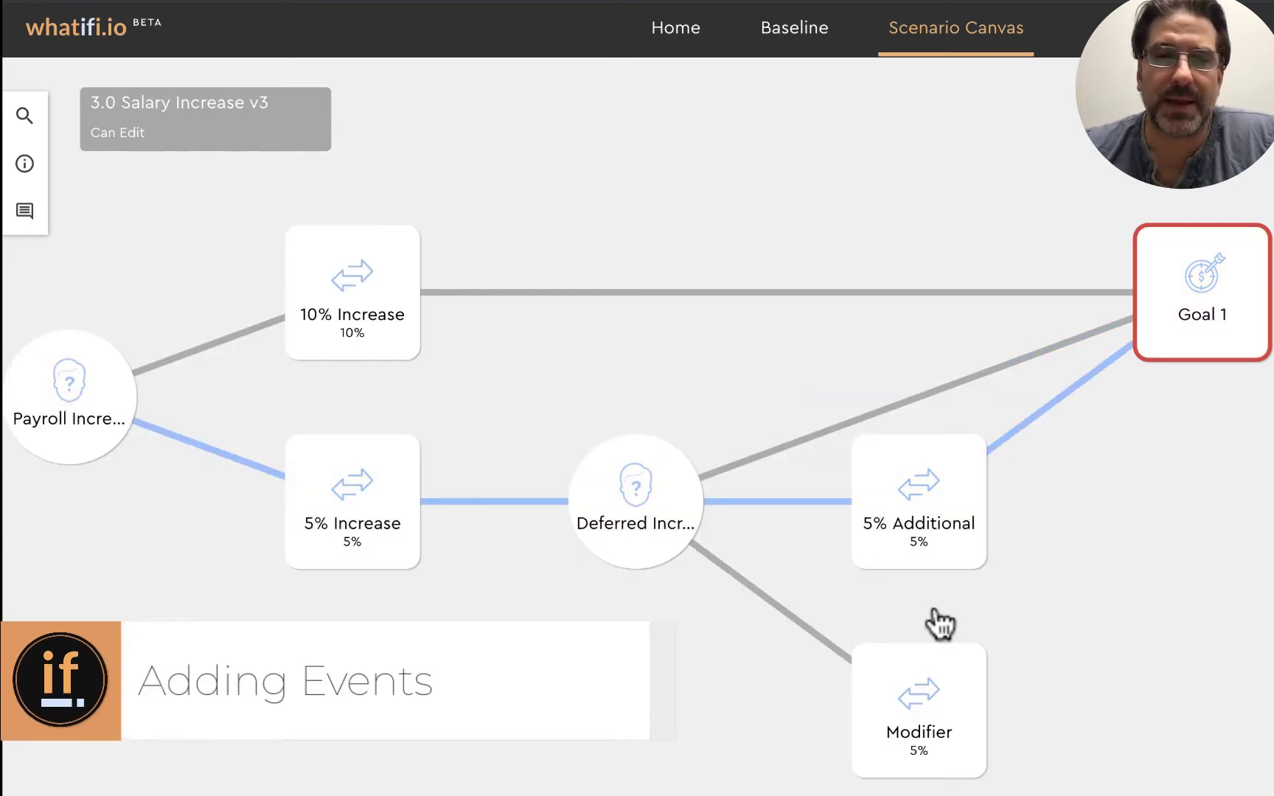
# - Change the pasted modifier's description to "Additional 7% increase on Jan 1st 2023" and its percent change to 7%
pyautogui.moveTo(784, 608)
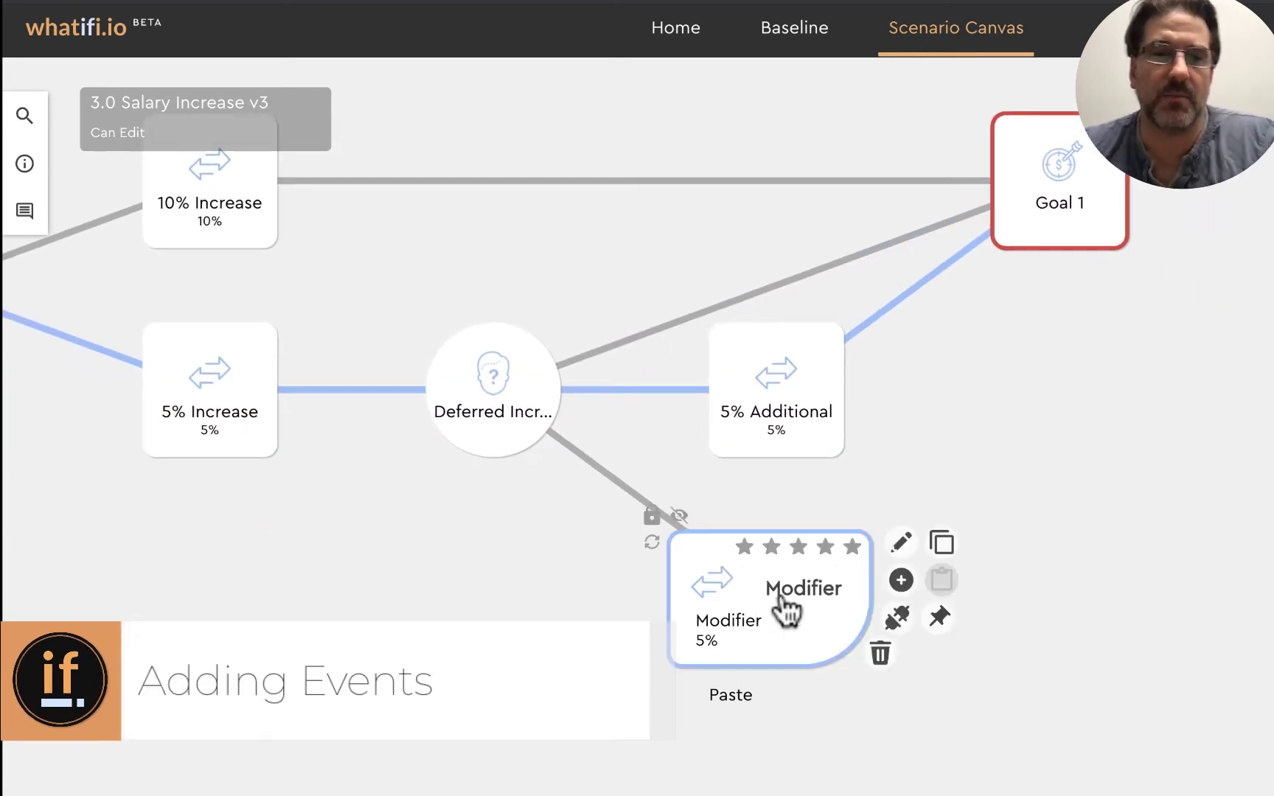
pyautogui.click(900, 546)
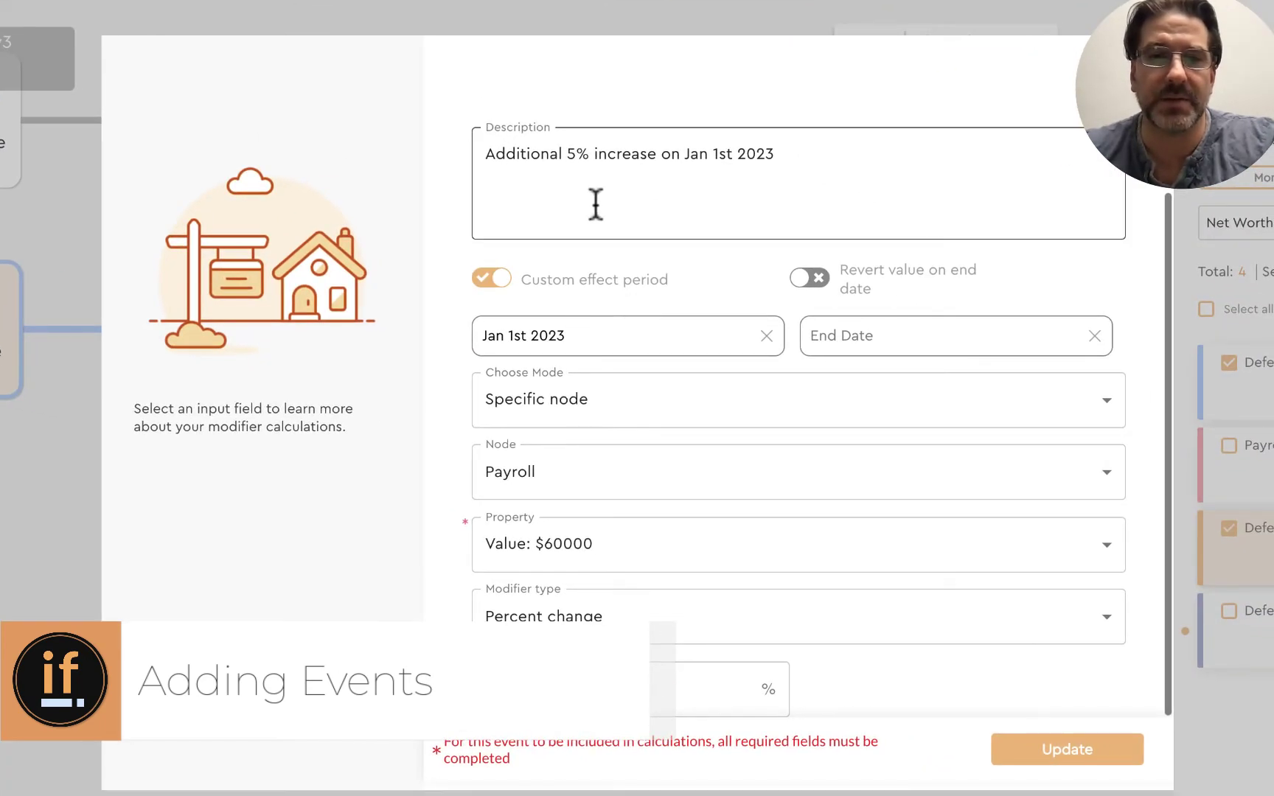
pyautogui.click(572, 156)
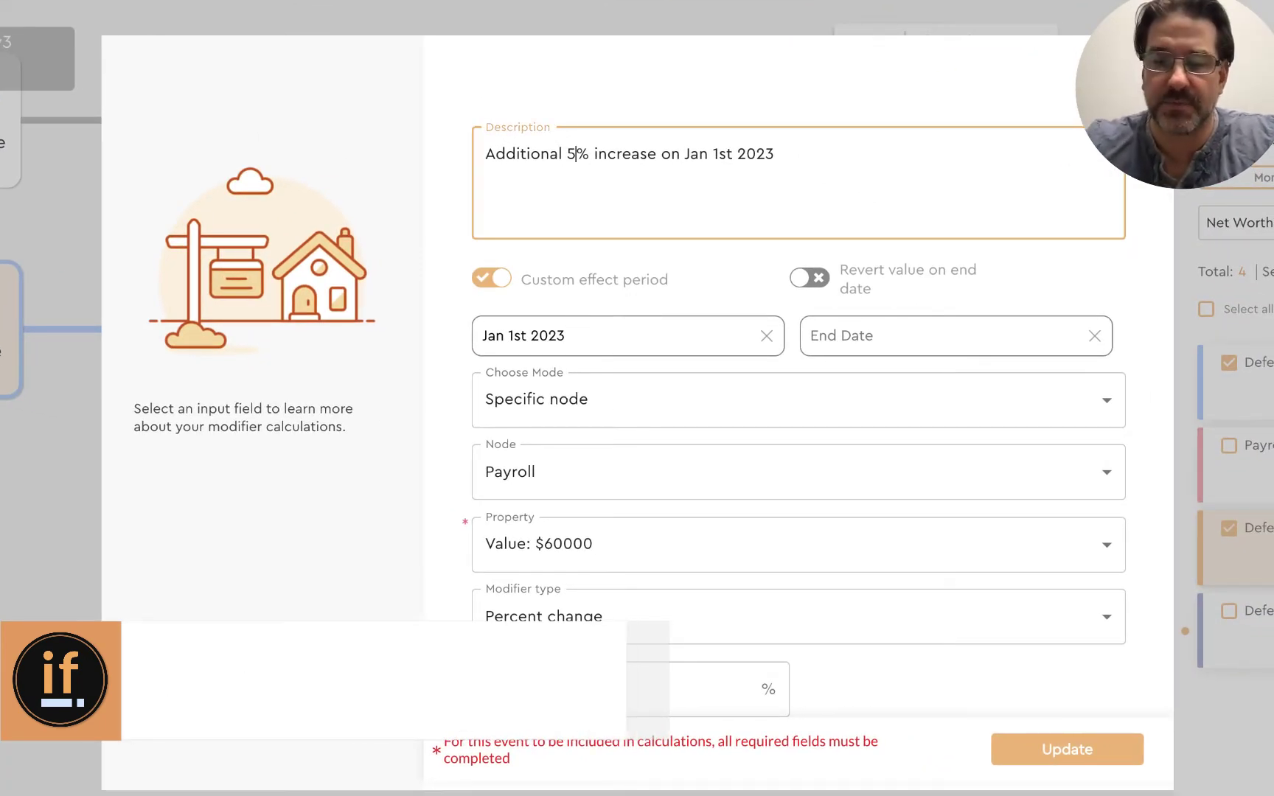
pyautogui.press('BackSpace')
pyautogui.write('7')
pyautogui.click(530, 691)
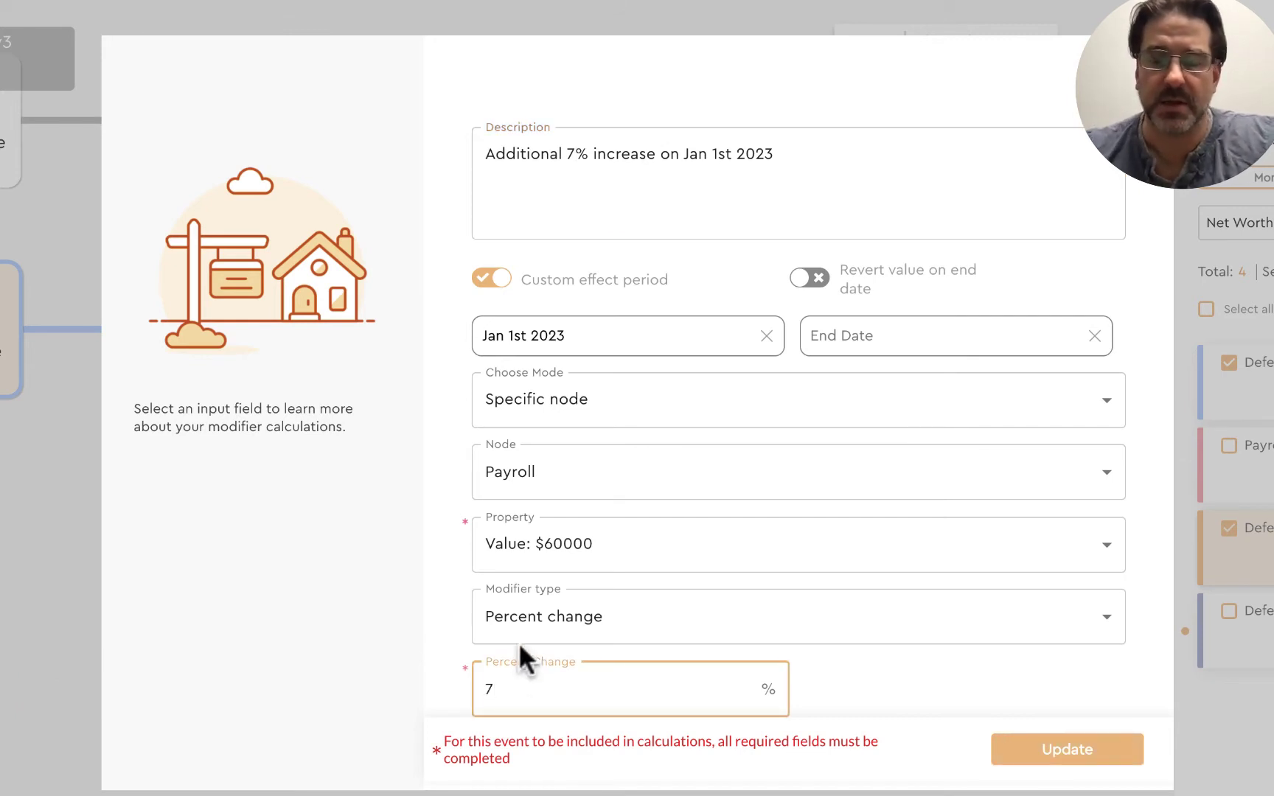
pyautogui.write('7')
pyautogui.click(1051, 759)
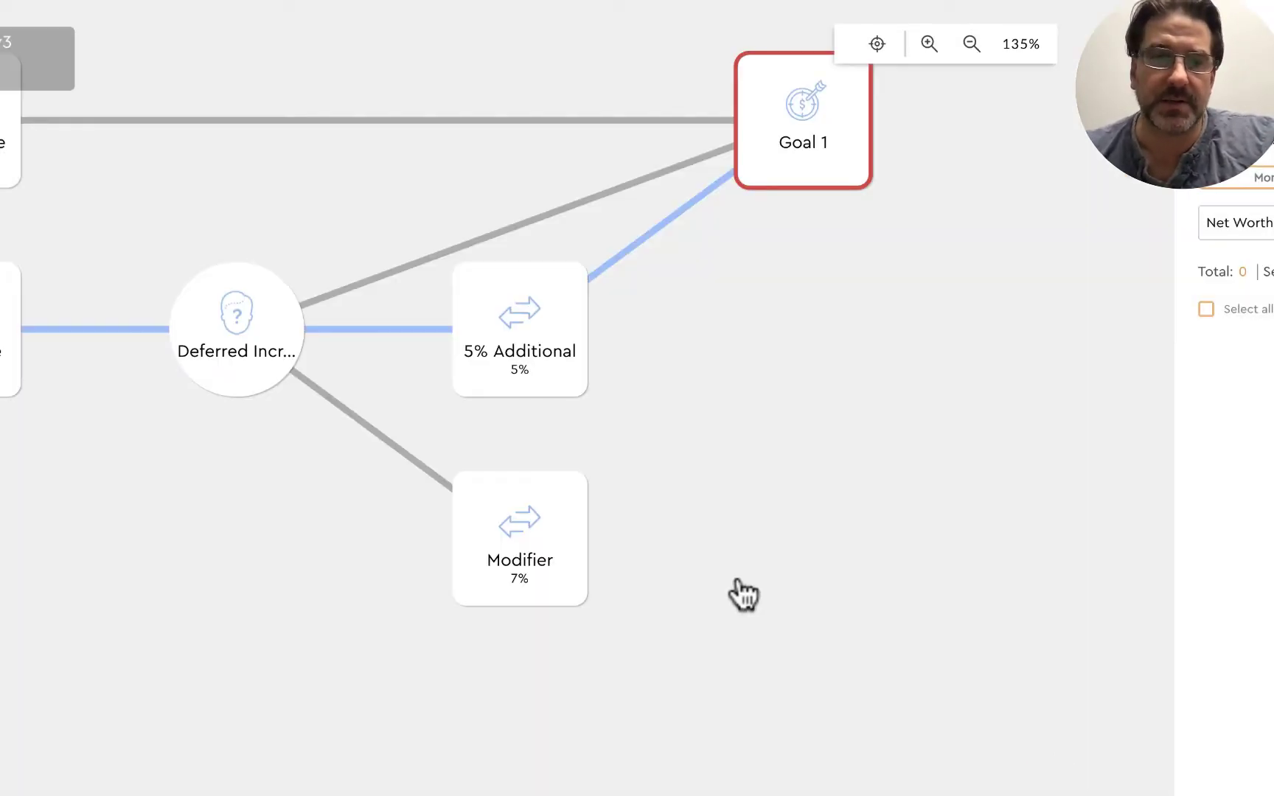
# - Connect the new 7% modifier to Goal 1
pyautogui.click(554, 534)
pyautogui.click(654, 567)
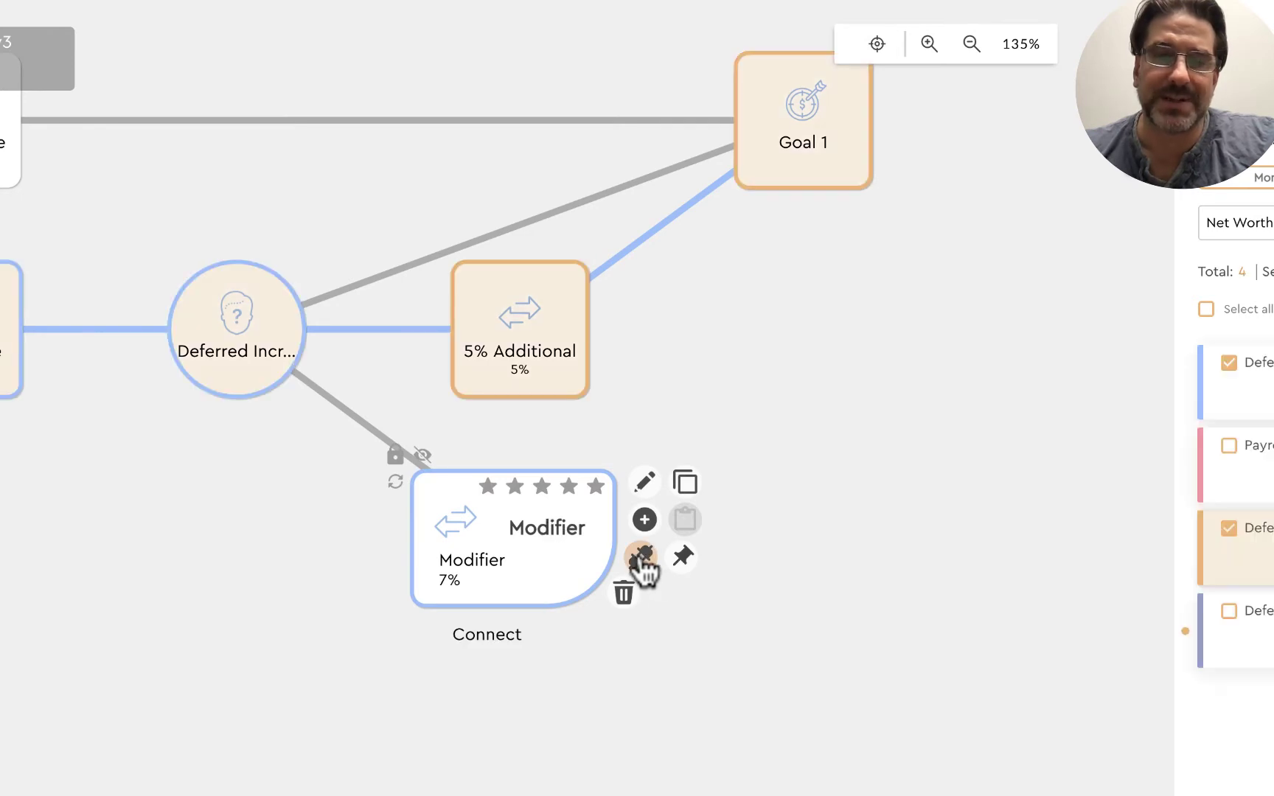
pyautogui.click(804, 148)
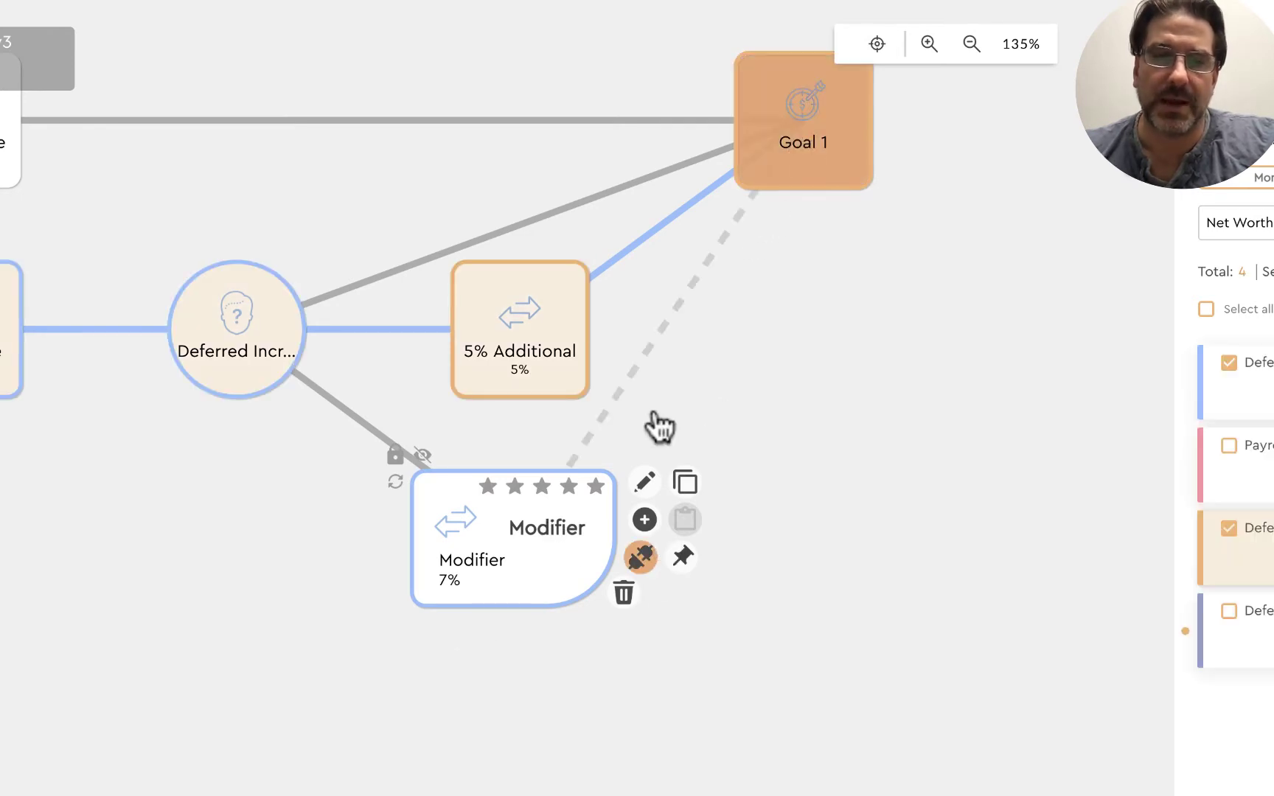
pyautogui.click(650, 563)
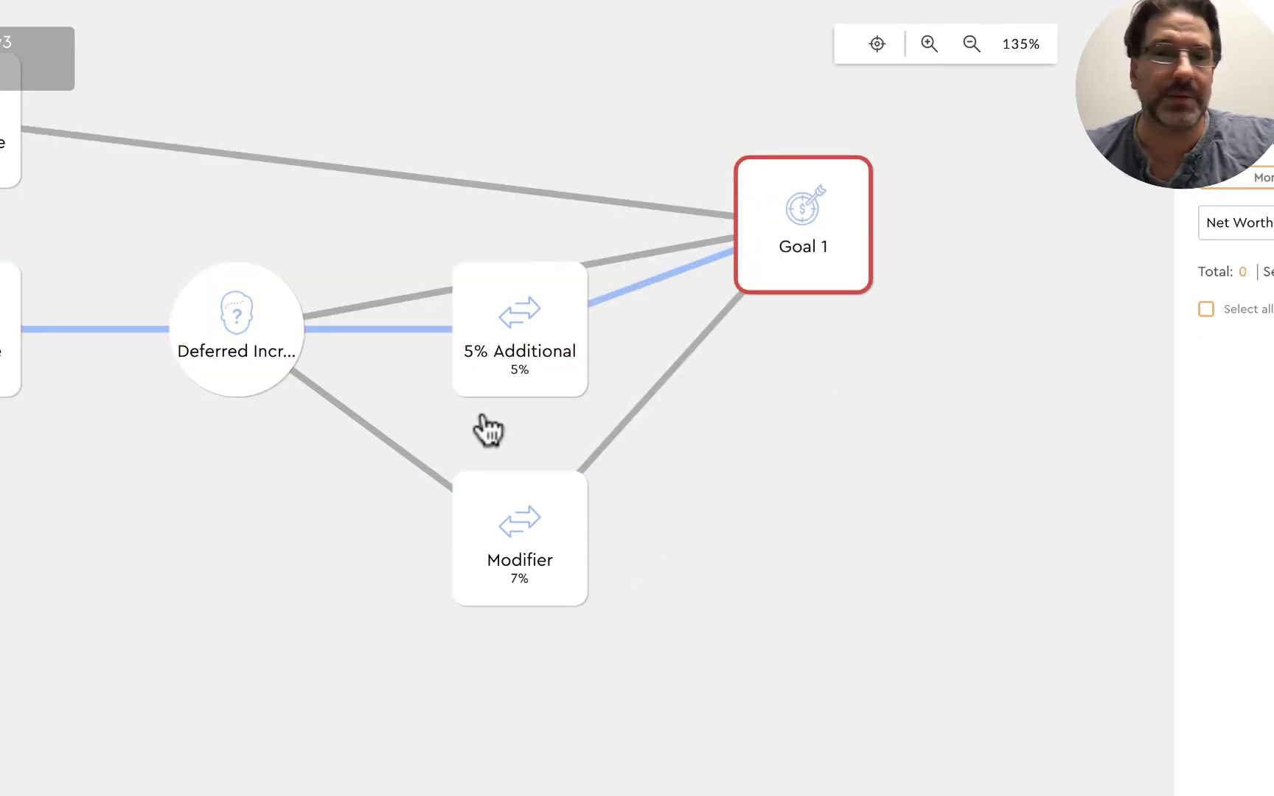
# - Make the thread through the 7% modifier active and compare its cumulative net worth with the other threads
pyautogui.moveTo(250, 468); pyautogui.dragTo(413, 468)
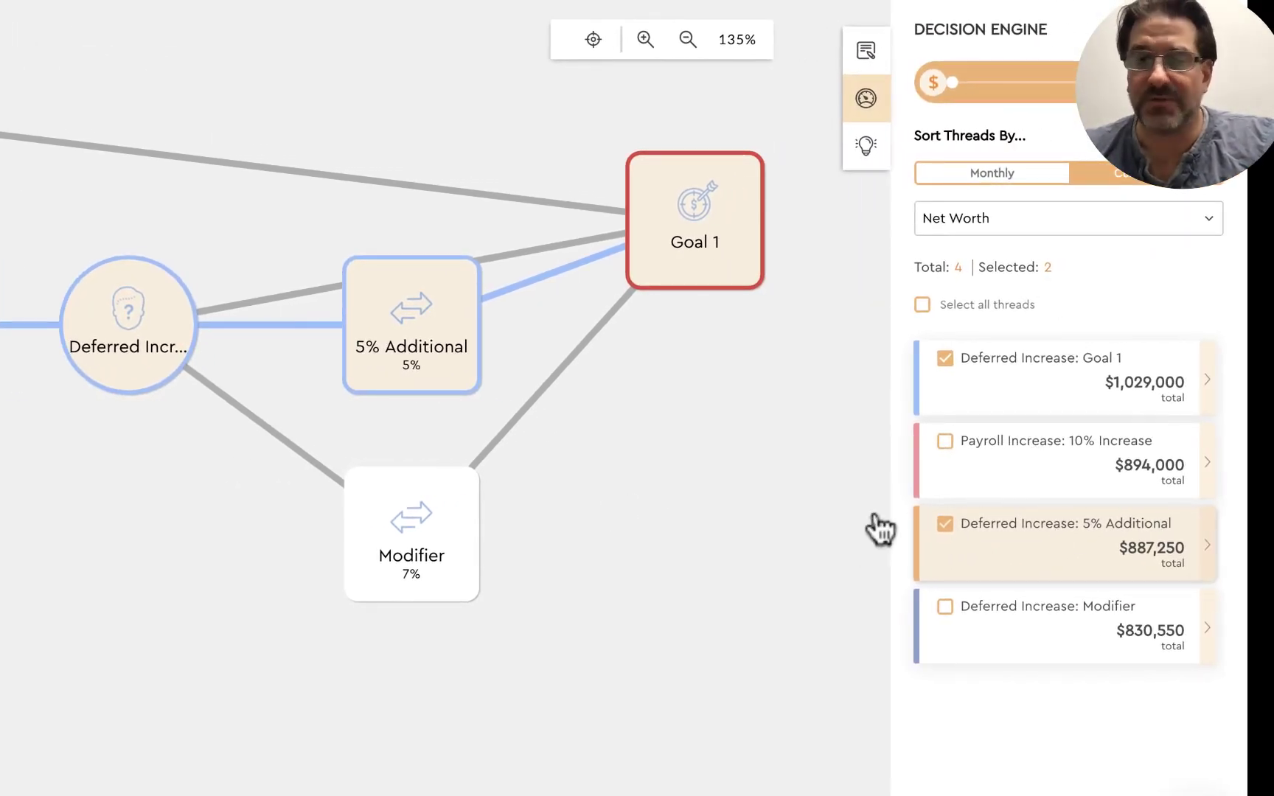
pyautogui.moveTo(398, 522)
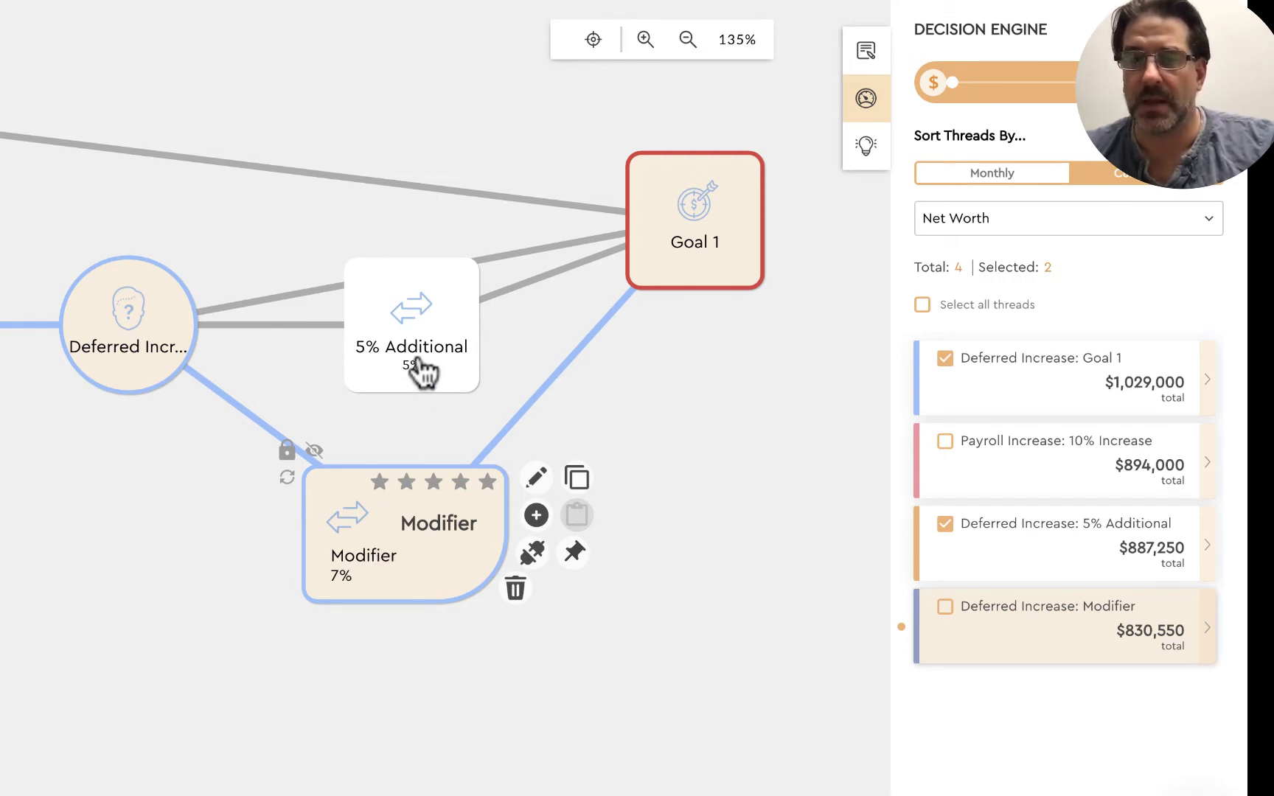
pyautogui.moveTo(242, 606); pyautogui.dragTo(293, 631)
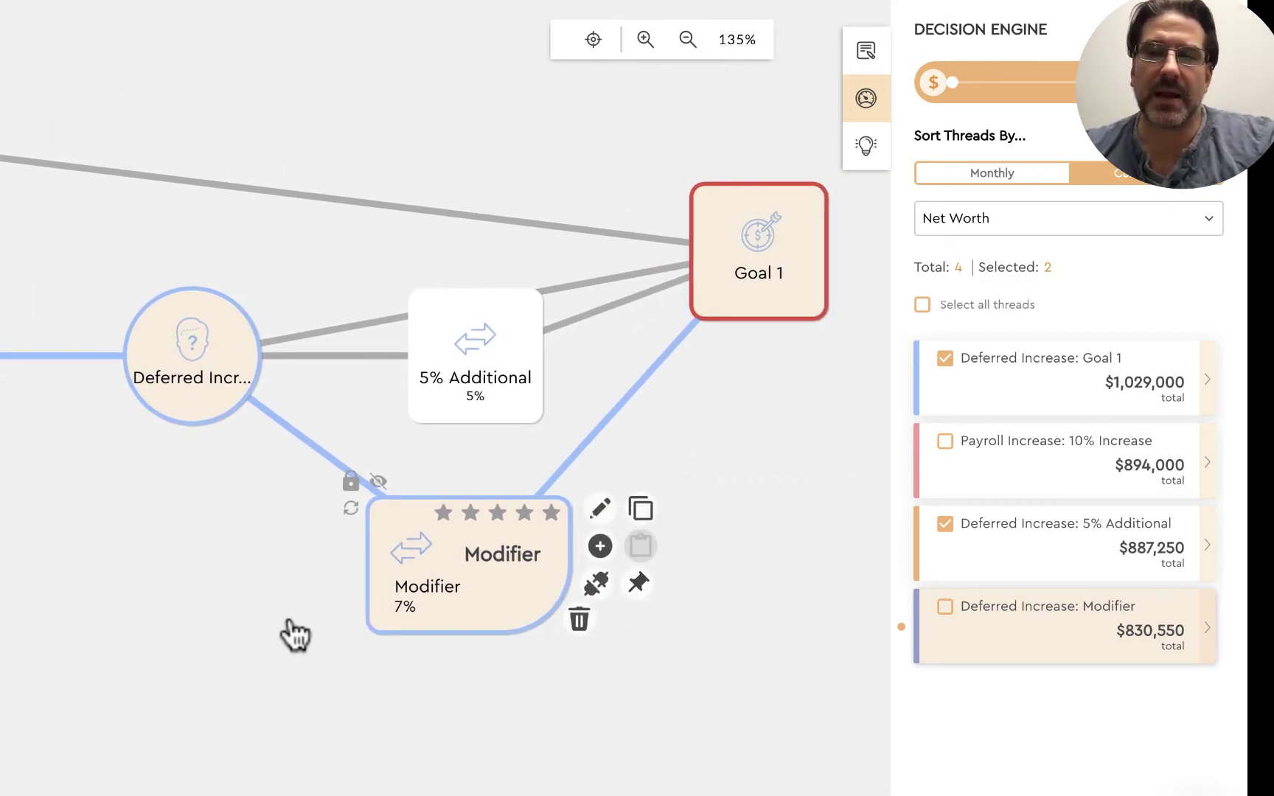
# - Insert a Decision event named "$5K Contract" between the Revenue and Payroll events
pyautogui.moveTo(15, 594); pyautogui.dragTo(198, 610)
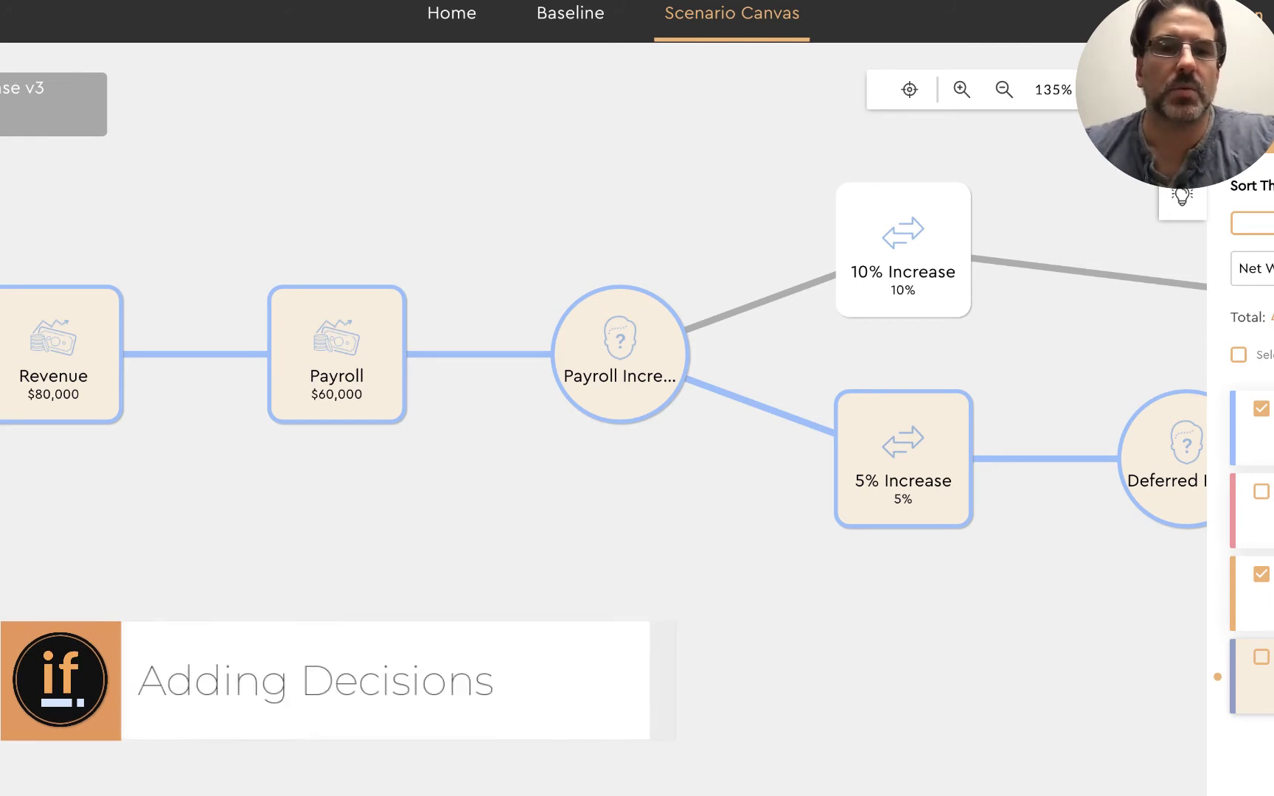
pyautogui.moveTo(504, 737); pyautogui.dragTo(643, 753)
pyautogui.click(961, 90)
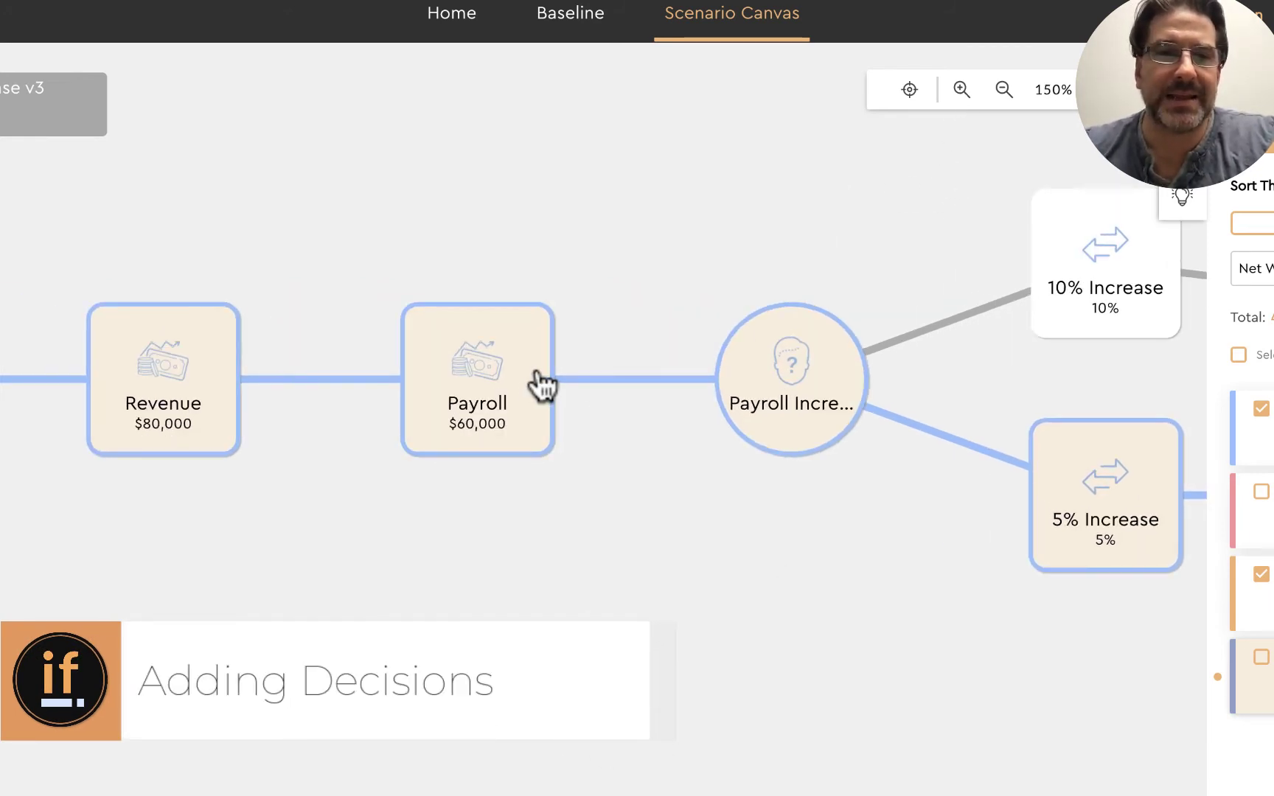
pyautogui.moveTo(320, 380)
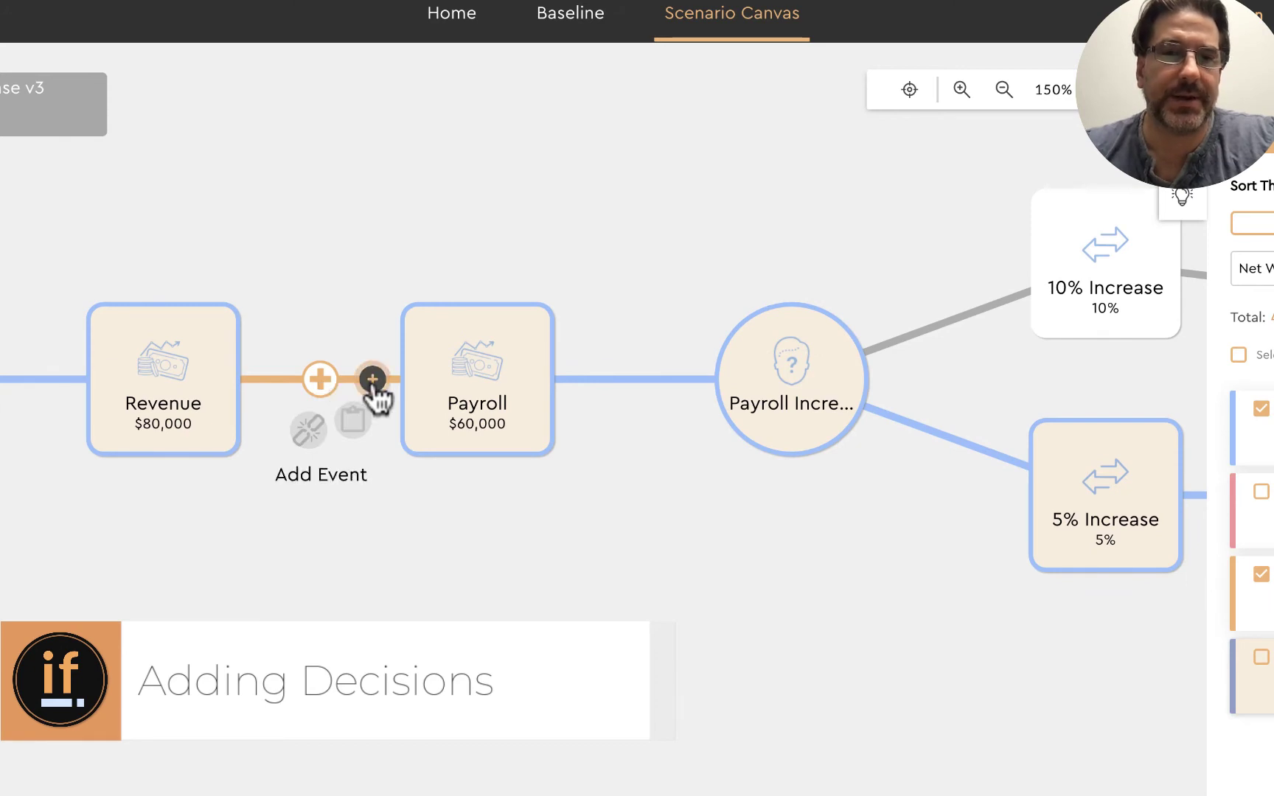
pyautogui.click(372, 378)
pyautogui.click(329, 156)
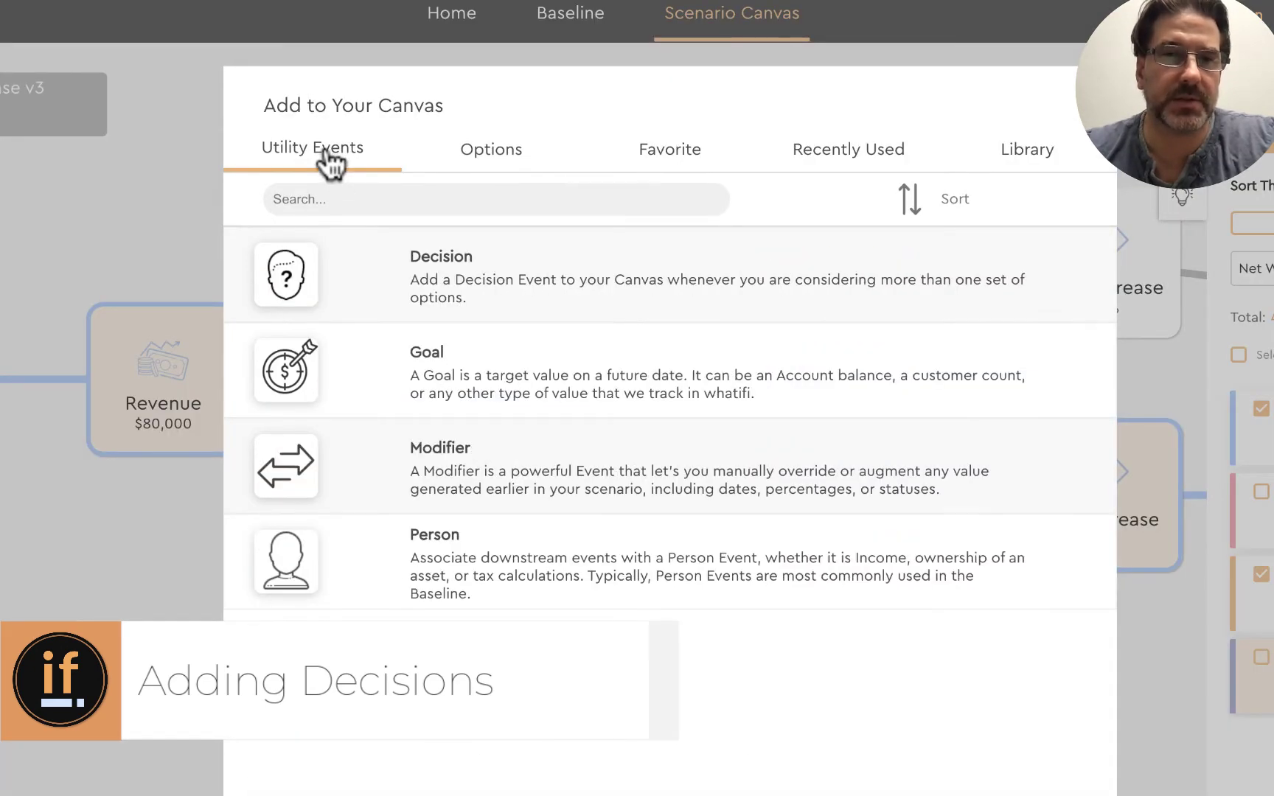
pyautogui.click(476, 275)
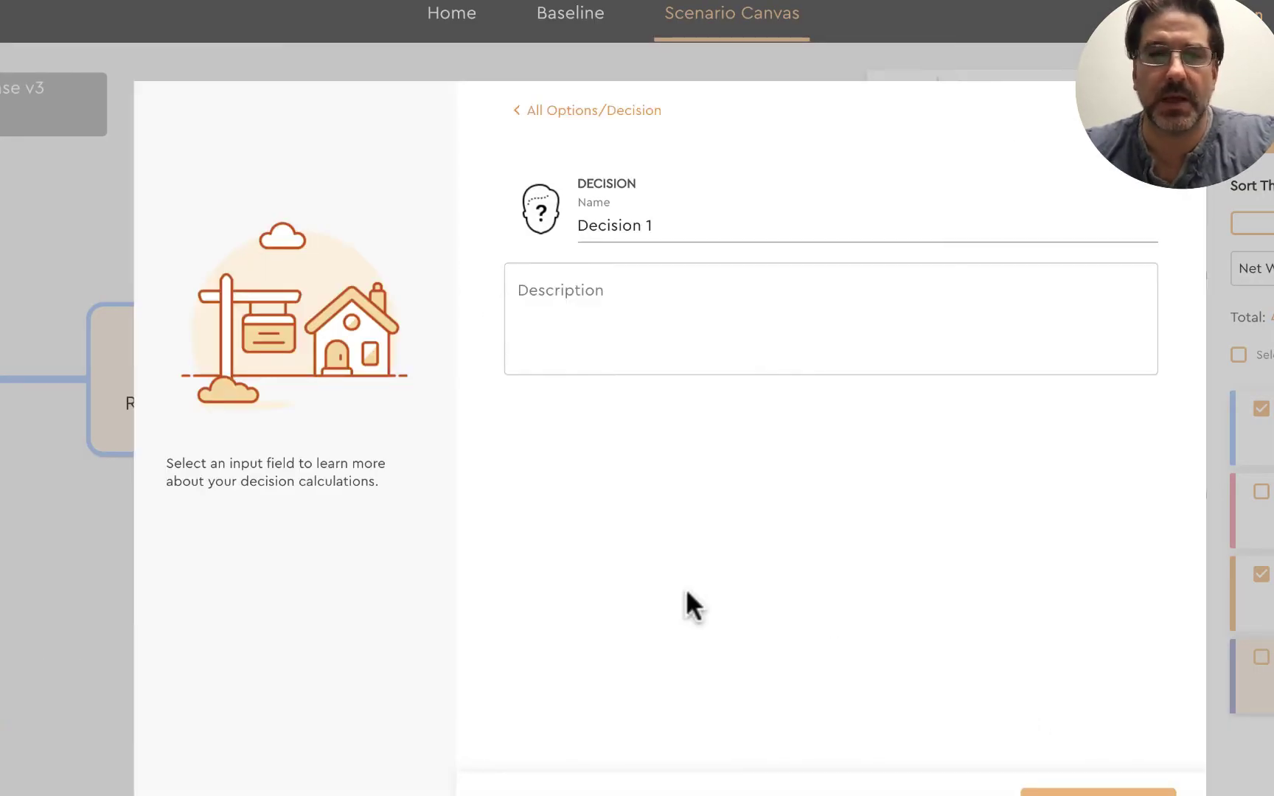
pyautogui.moveTo(656, 225); pyautogui.dragTo(595, 225)
pyautogui.write('$5K Contract')
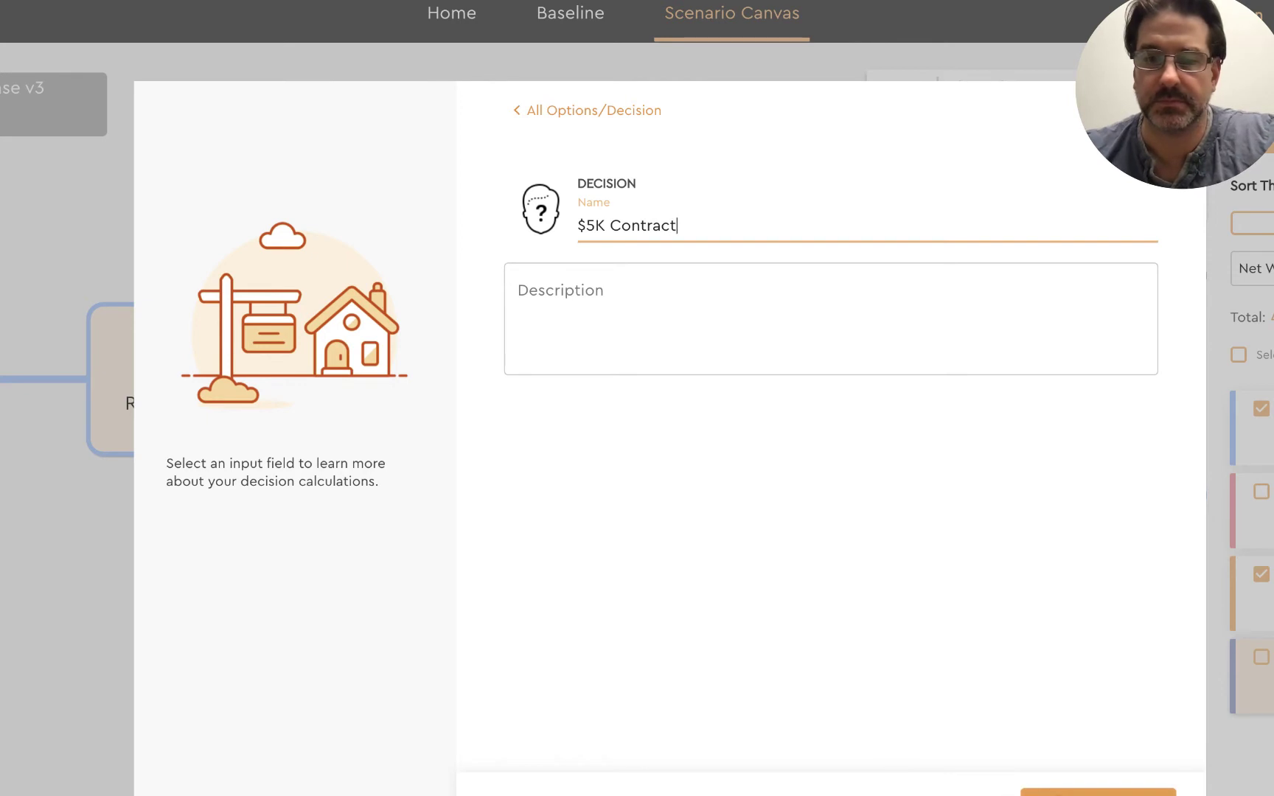
pyautogui.click(1032, 792)
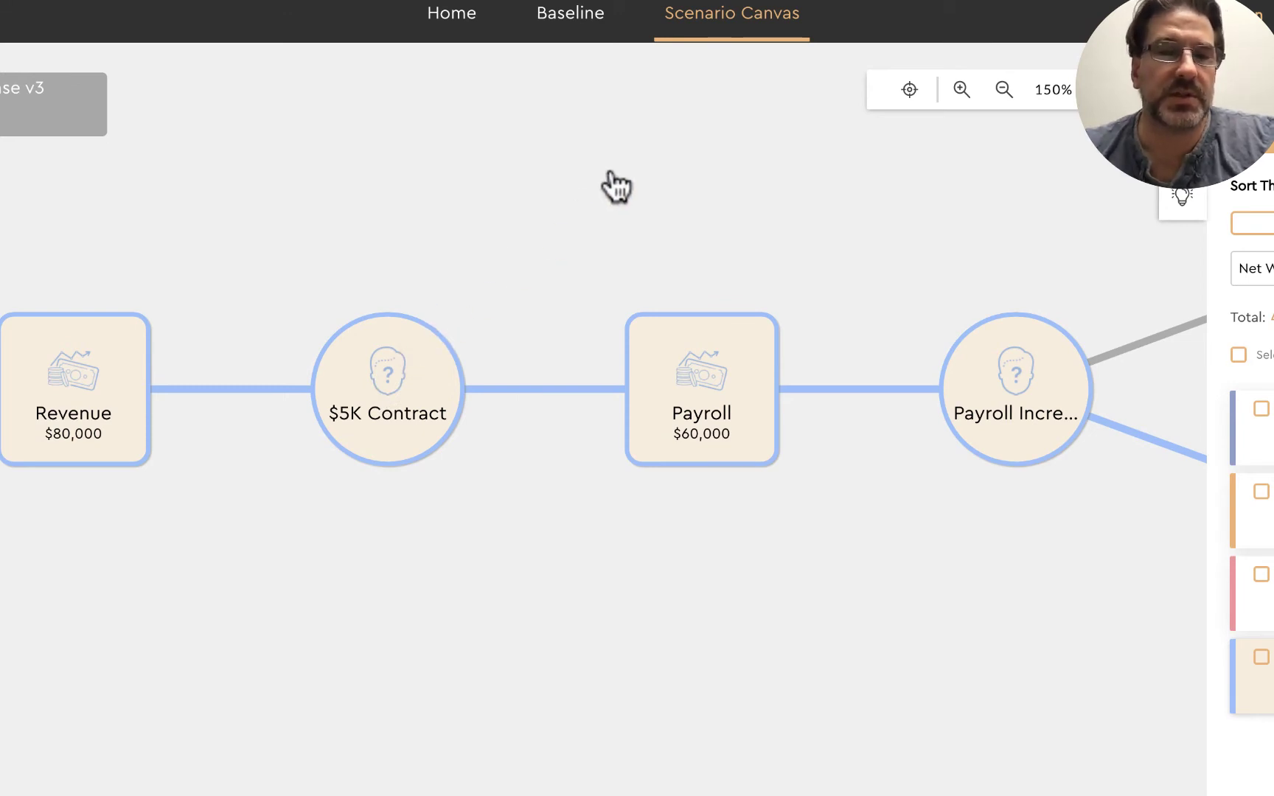
# - Search the option library for "ebit" and add a Debit Credit event to the $5K Contract decision
pyautogui.click(400, 384)
pyautogui.click(493, 368)
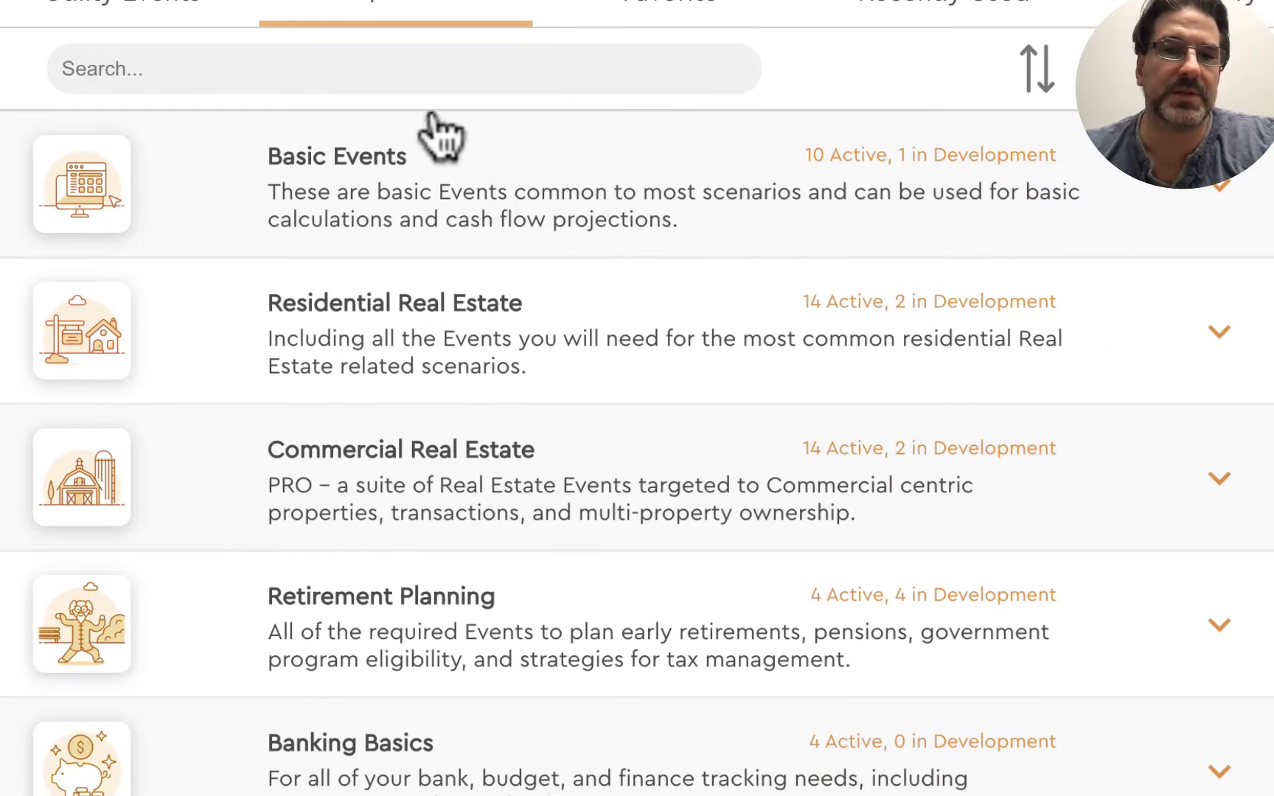
pyautogui.click(512, 195)
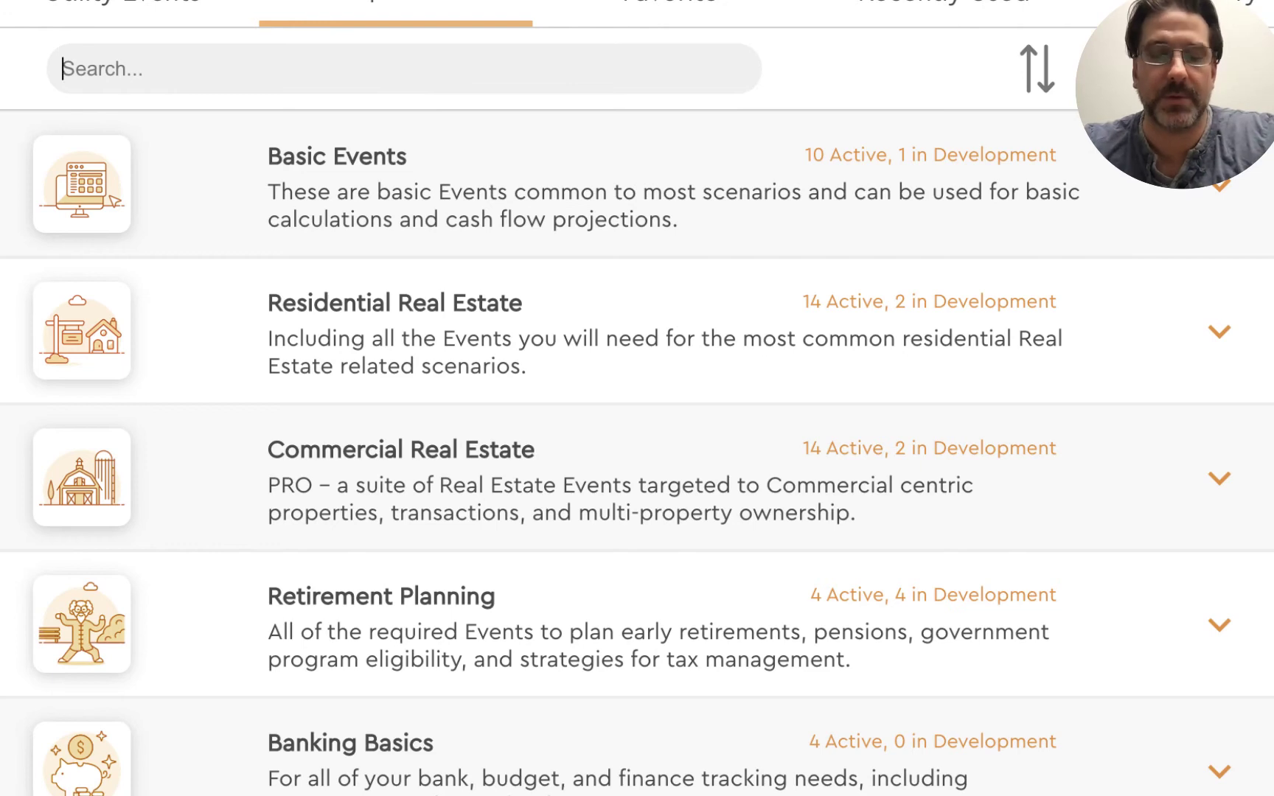
pyautogui.write('ebit')
pyautogui.click(710, 250)
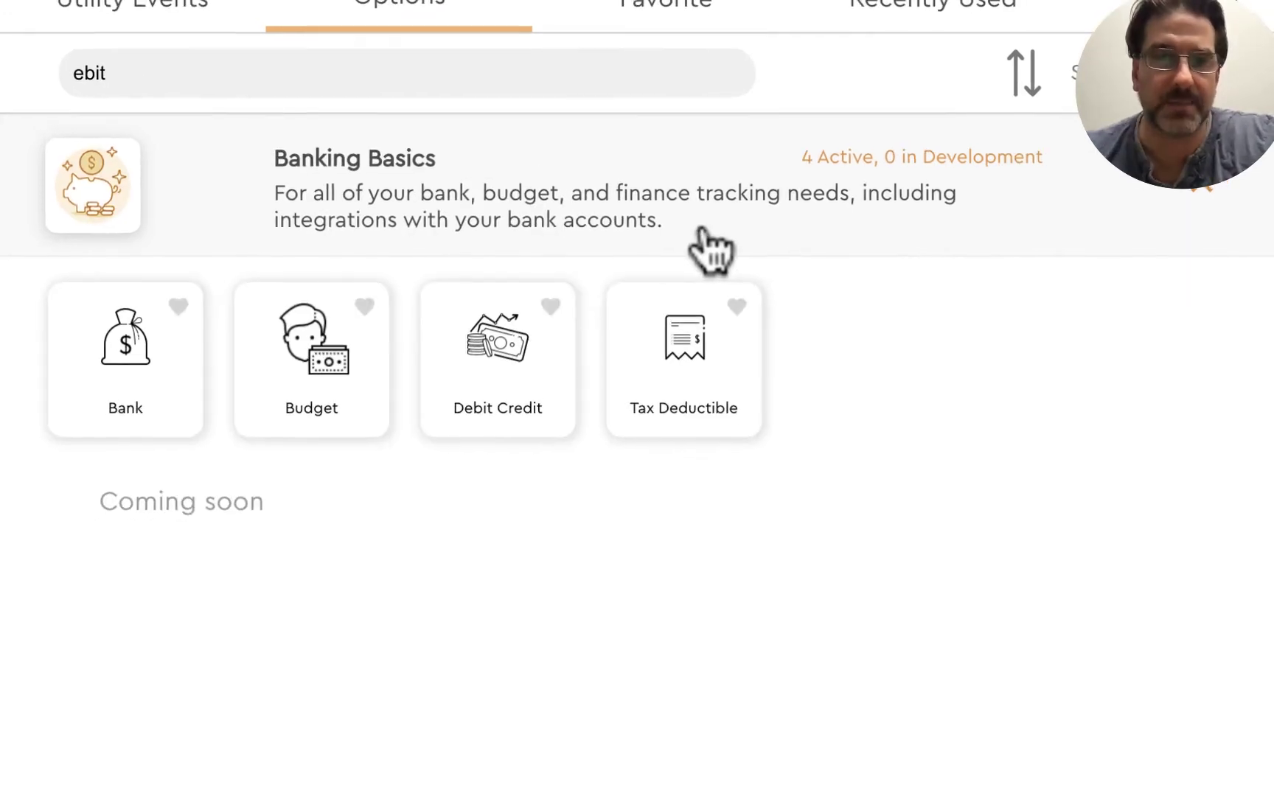
pyautogui.click(450, 373)
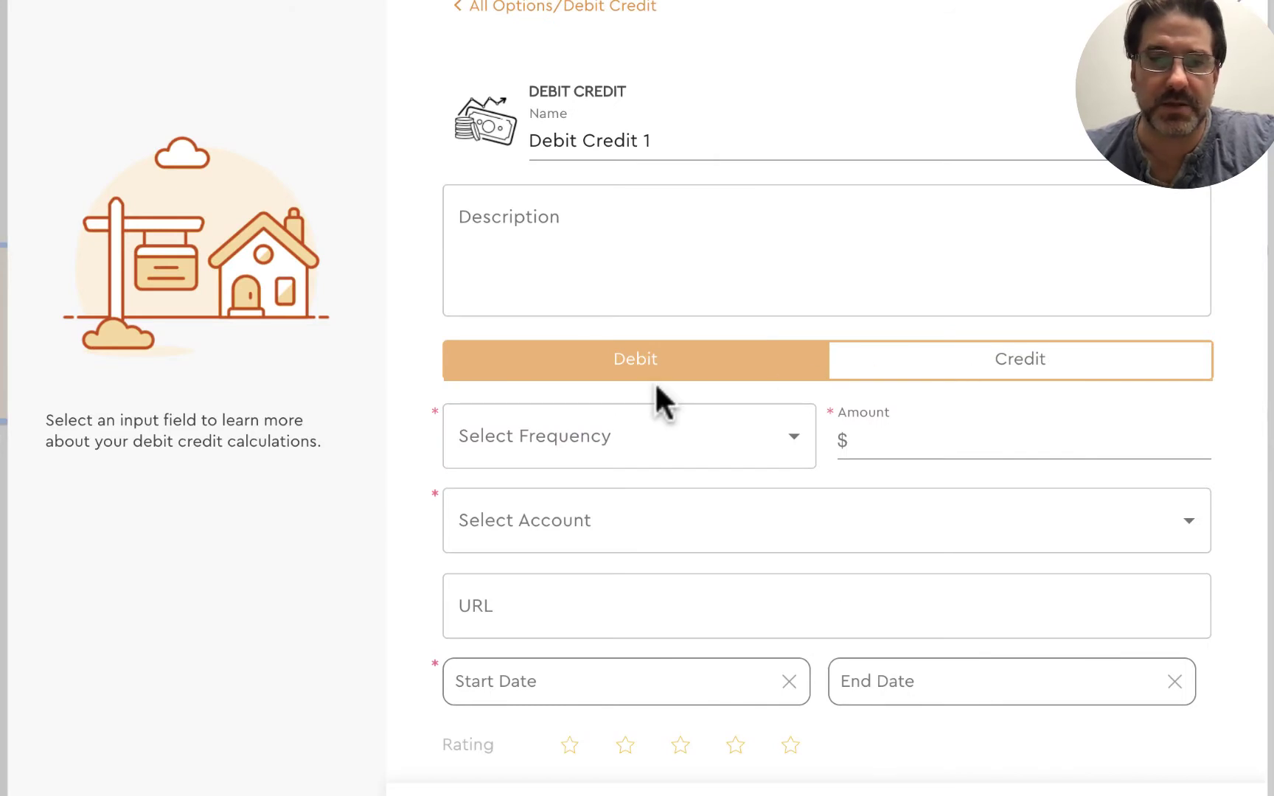
# - Name the event "5K" and set a monthly frequency, an amount of $5000 and the Revenue account
pyautogui.click(665, 447)
pyautogui.click(522, 500)
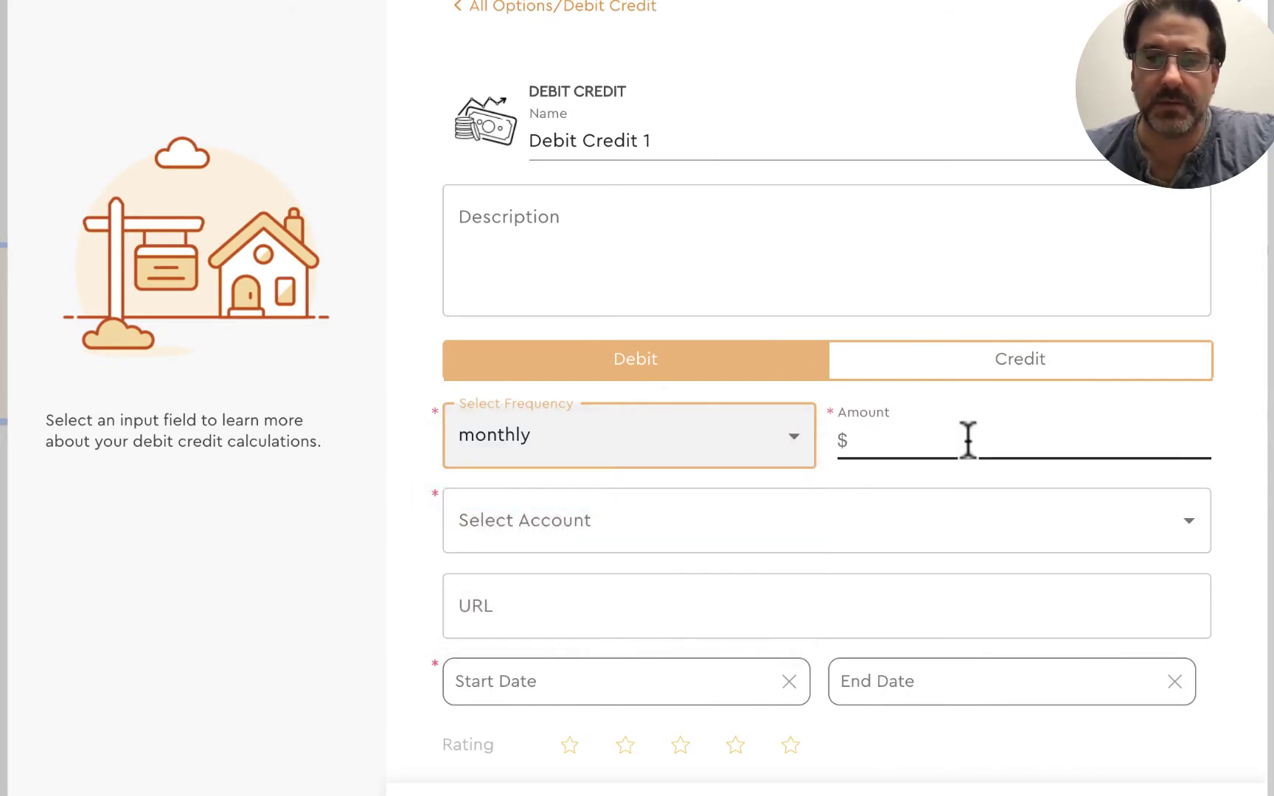
pyautogui.click(967, 440)
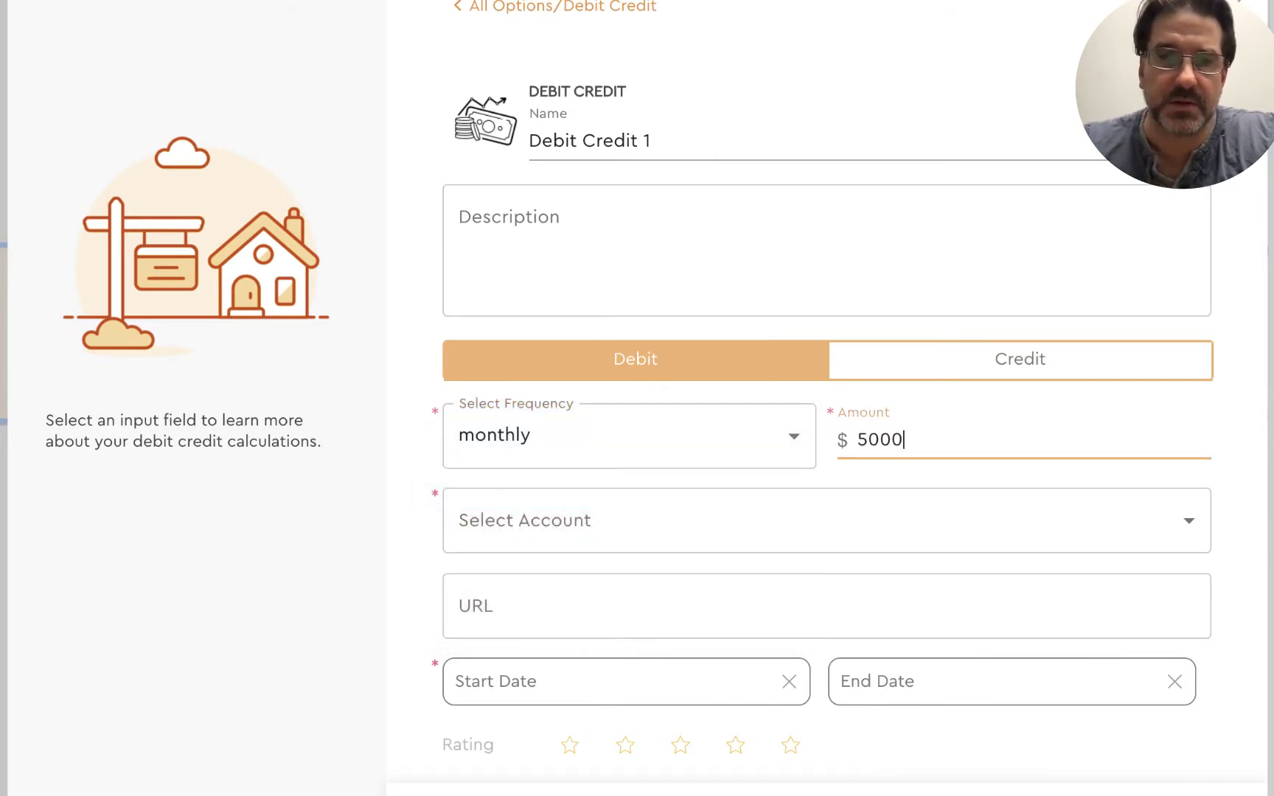
pyautogui.moveTo(696, 133); pyautogui.dragTo(489, 142)
pyautogui.write('4')
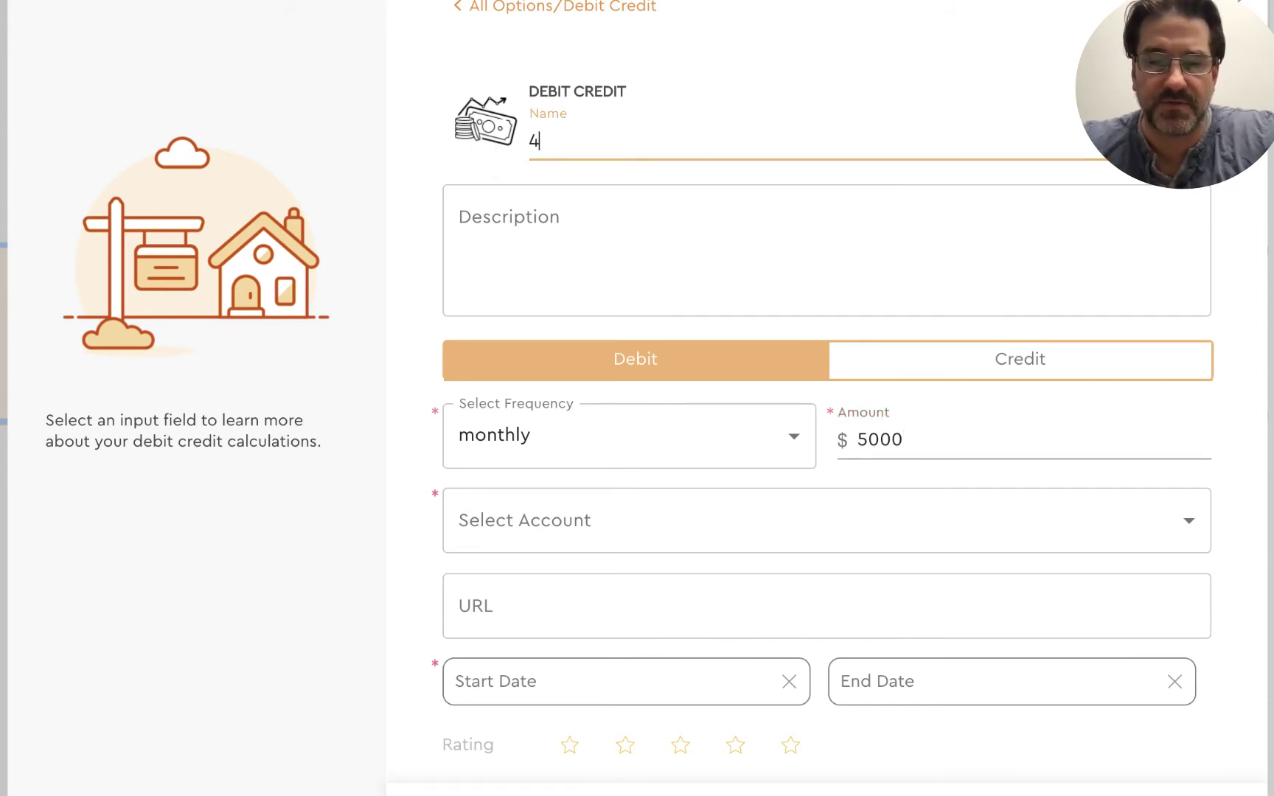
pyautogui.click(582, 515)
pyautogui.click(552, 733)
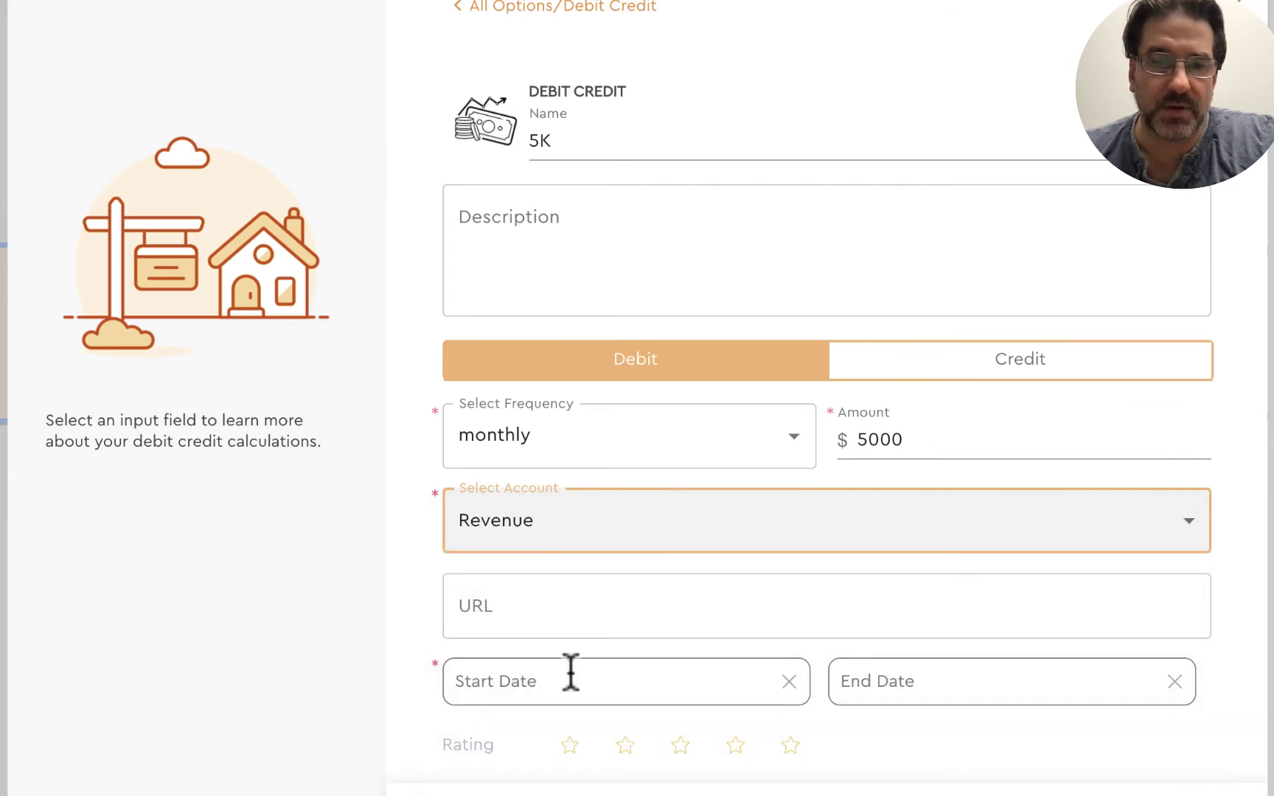
# - Set the 5K event's start date to Feb 1st 2022 and save the event
pyautogui.click(543, 684)
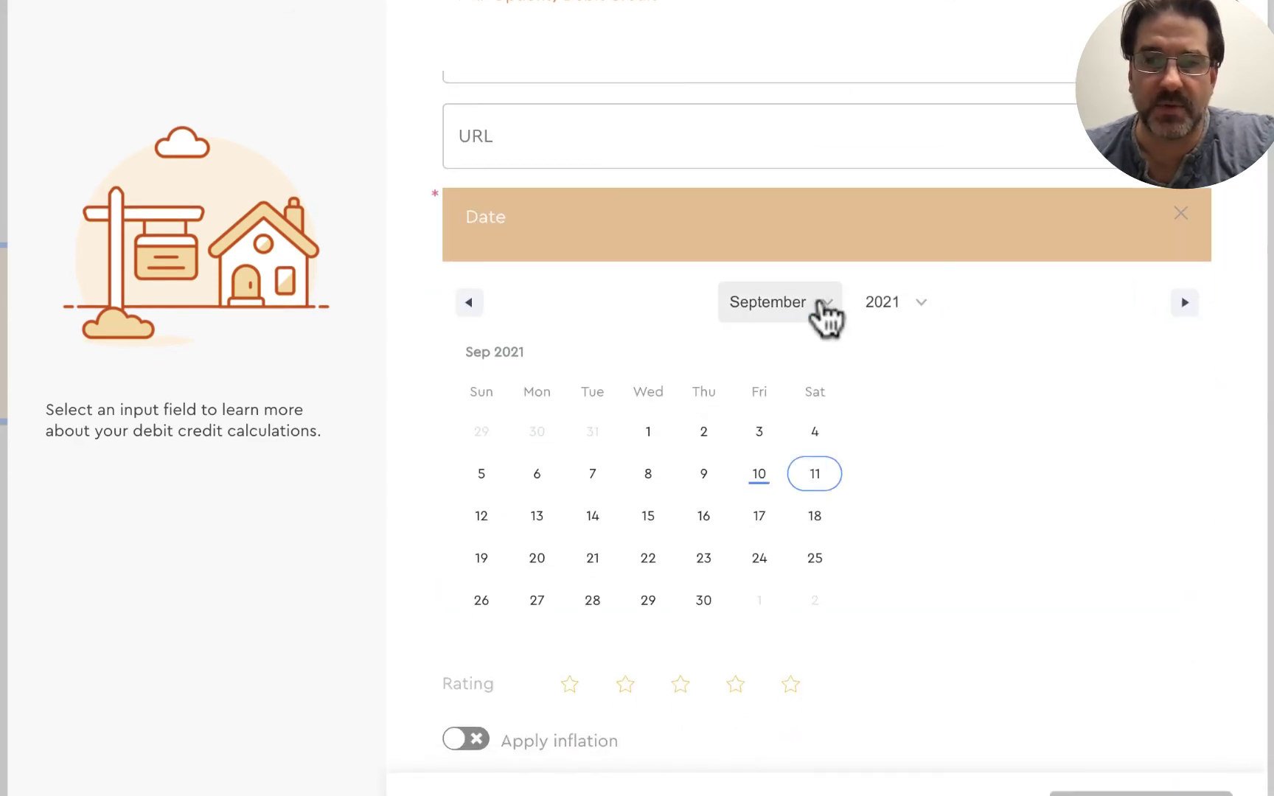
pyautogui.click(822, 308)
pyautogui.click(767, 123)
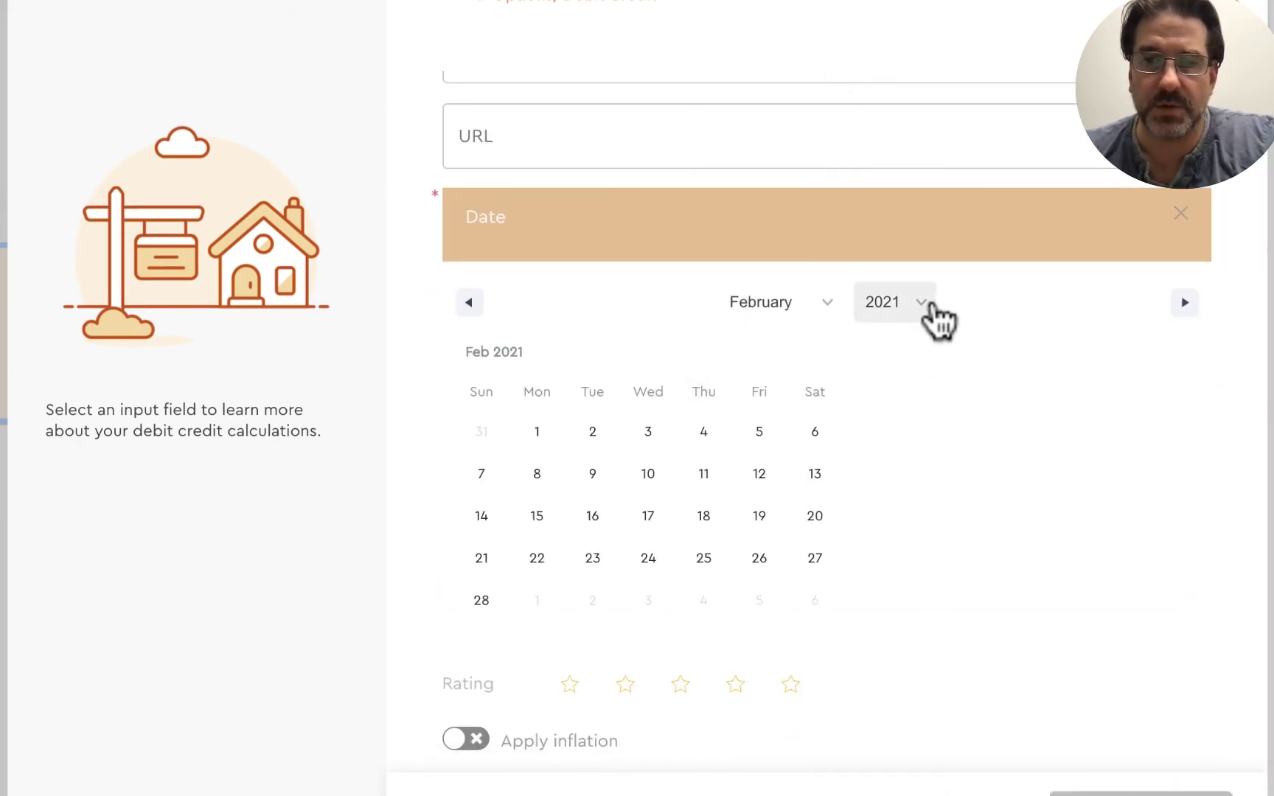
pyautogui.click(940, 306)
pyautogui.click(894, 278)
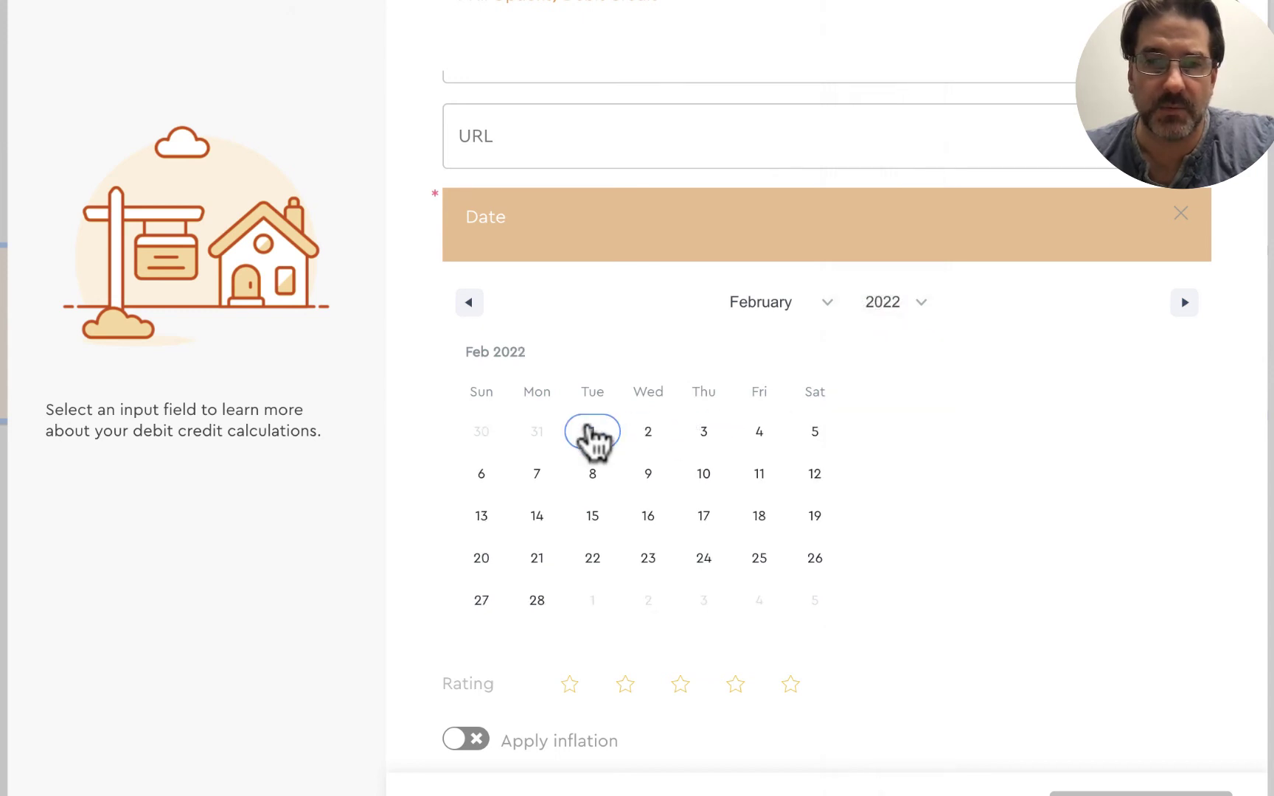
pyautogui.click(592, 433)
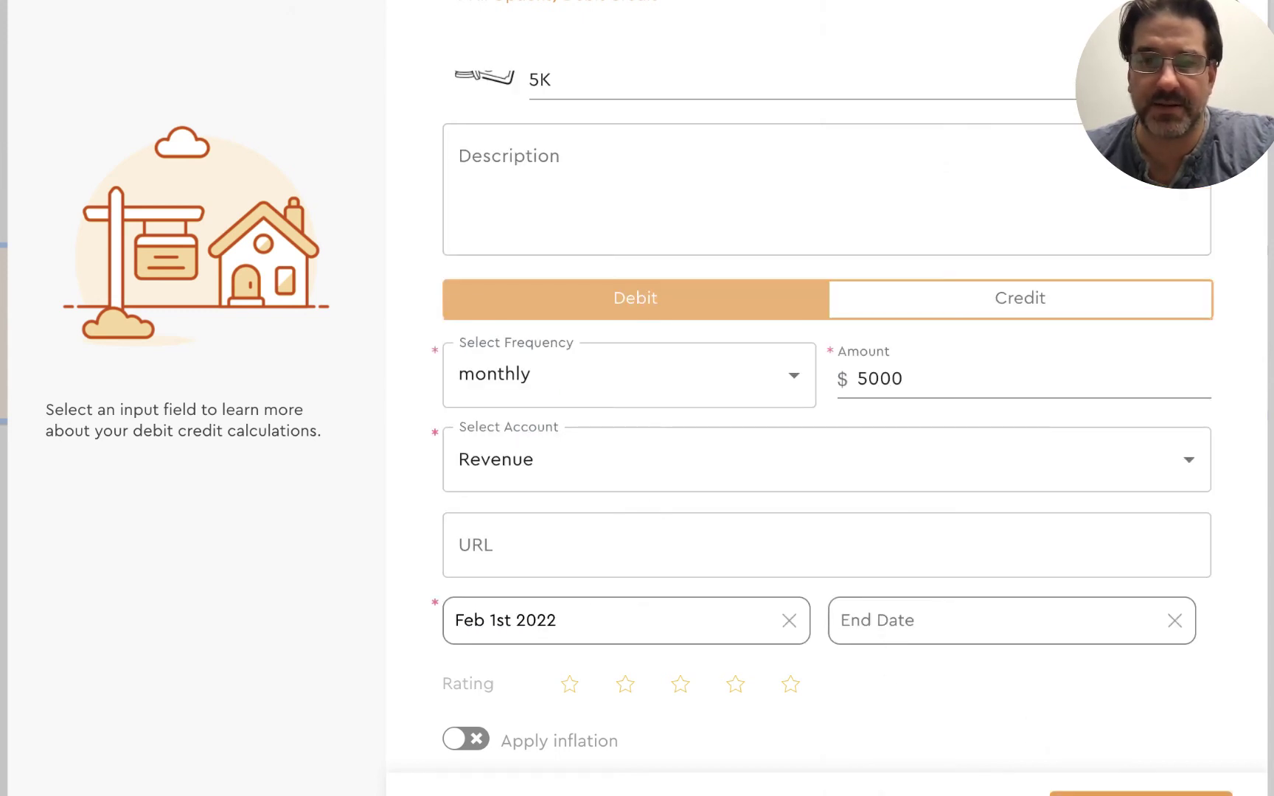
pyautogui.click(1140, 794)
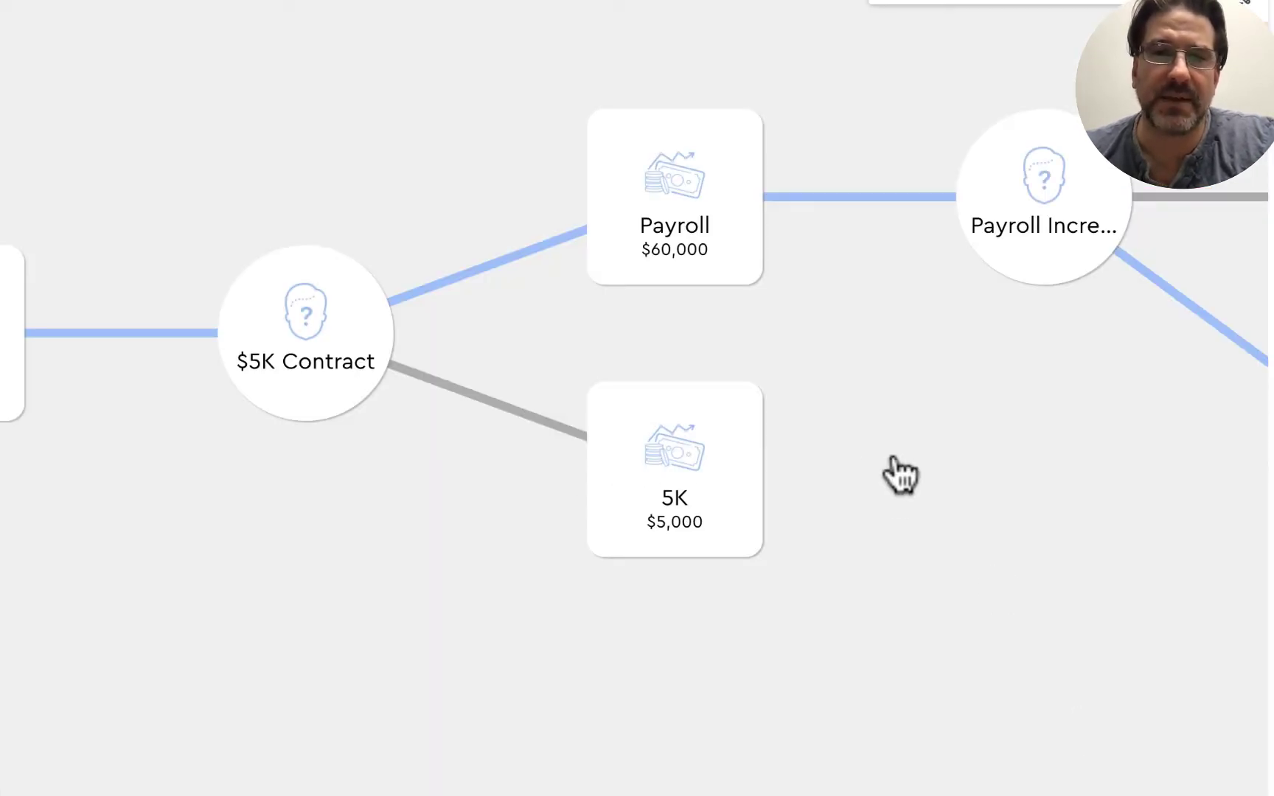
# - Connect the 5K event to the Payroll event
pyautogui.click(704, 464)
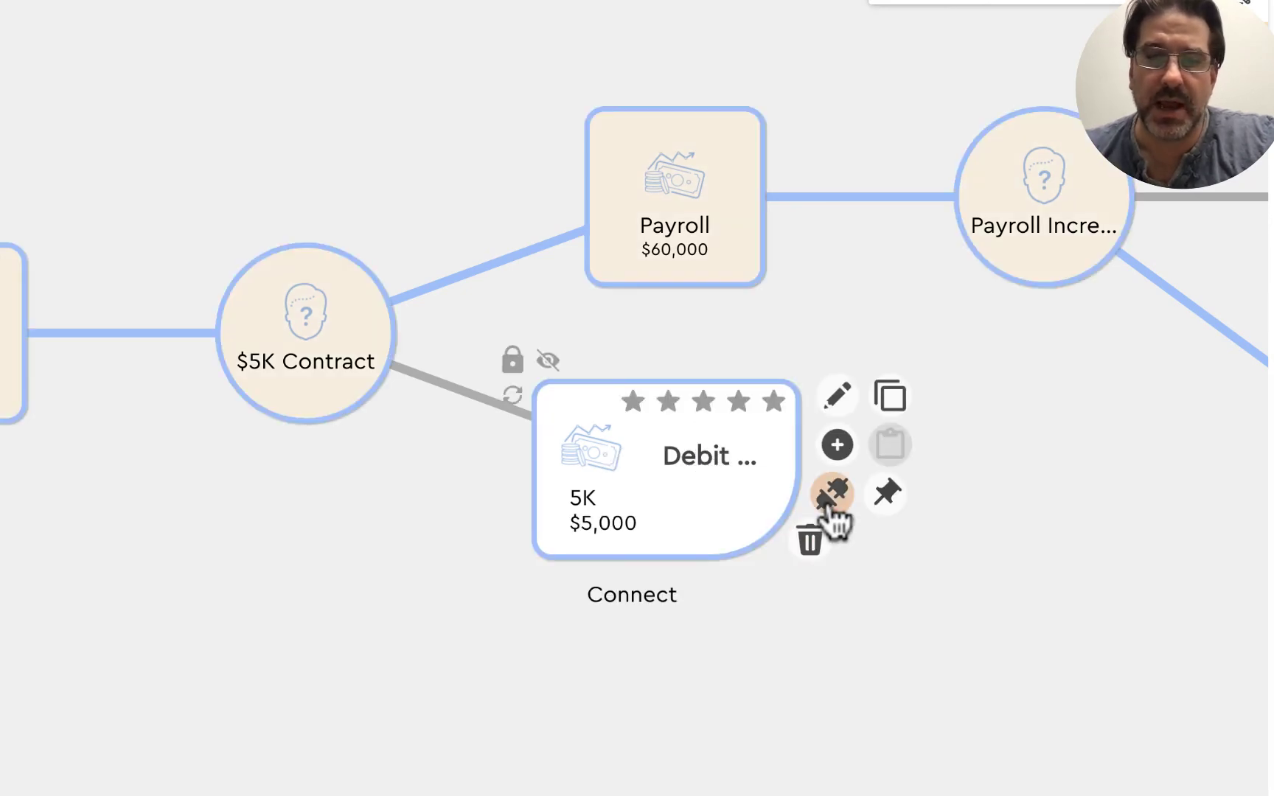
pyautogui.click(672, 225)
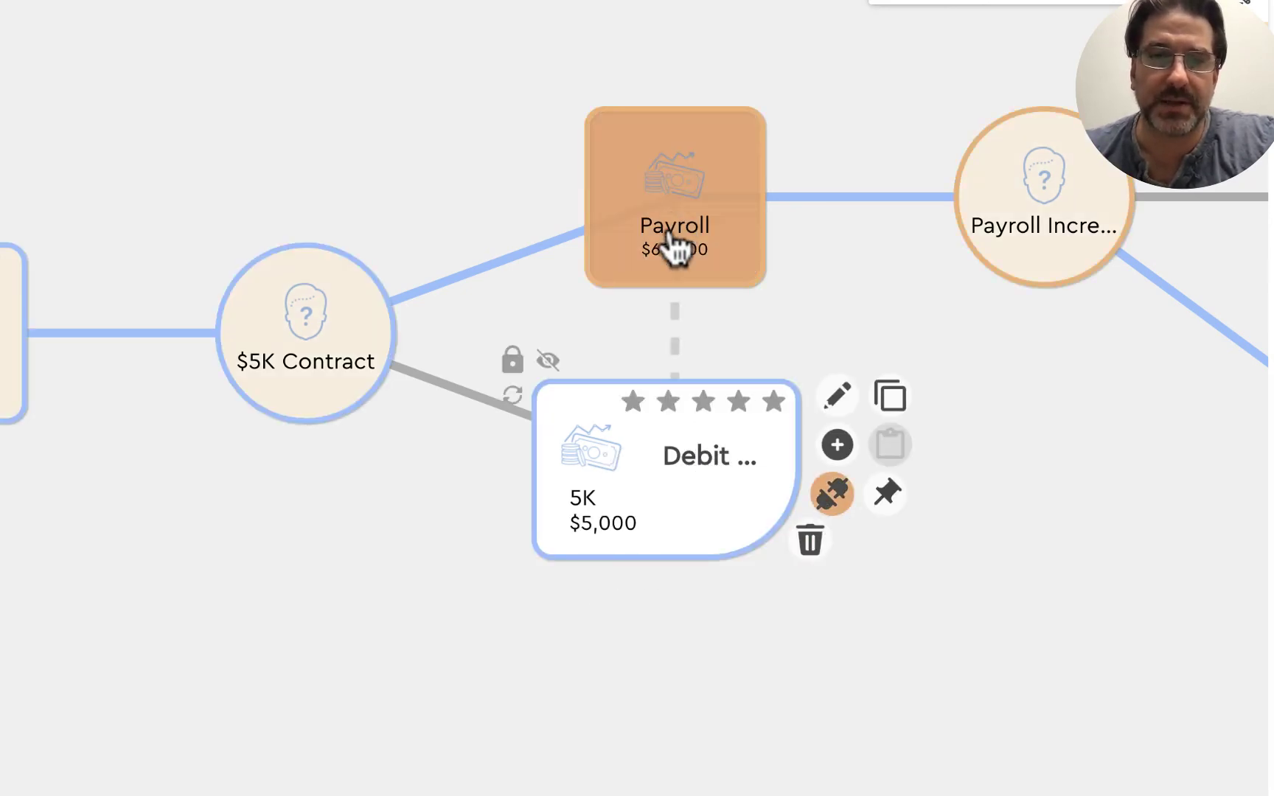
pyautogui.click(832, 500)
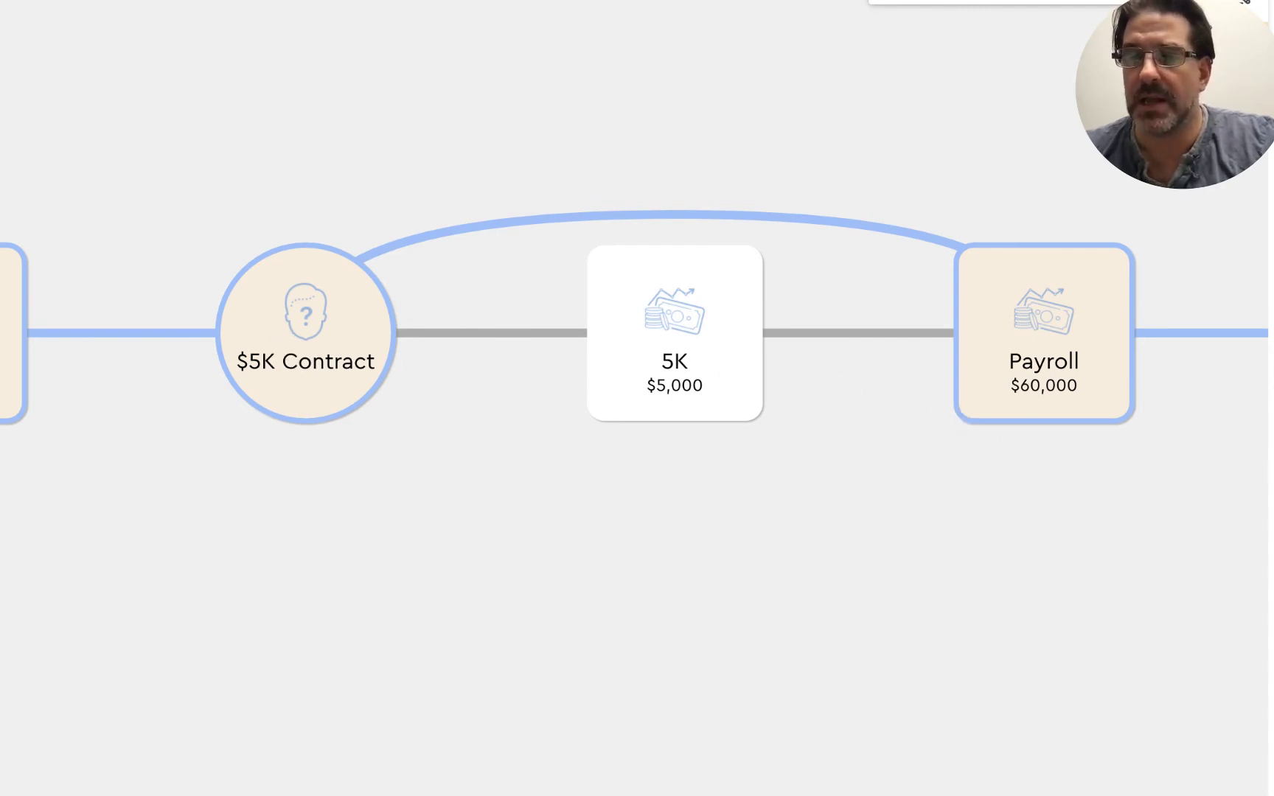
# - Show the thread graph and make the thread with the highest net worth active
pyautogui.scroll(-4, 1054, 402)
pyautogui.scroll(3, 1031, 394)
pyautogui.scroll(-1, 1031, 395)
pyautogui.hscroll(10, 485, 396)
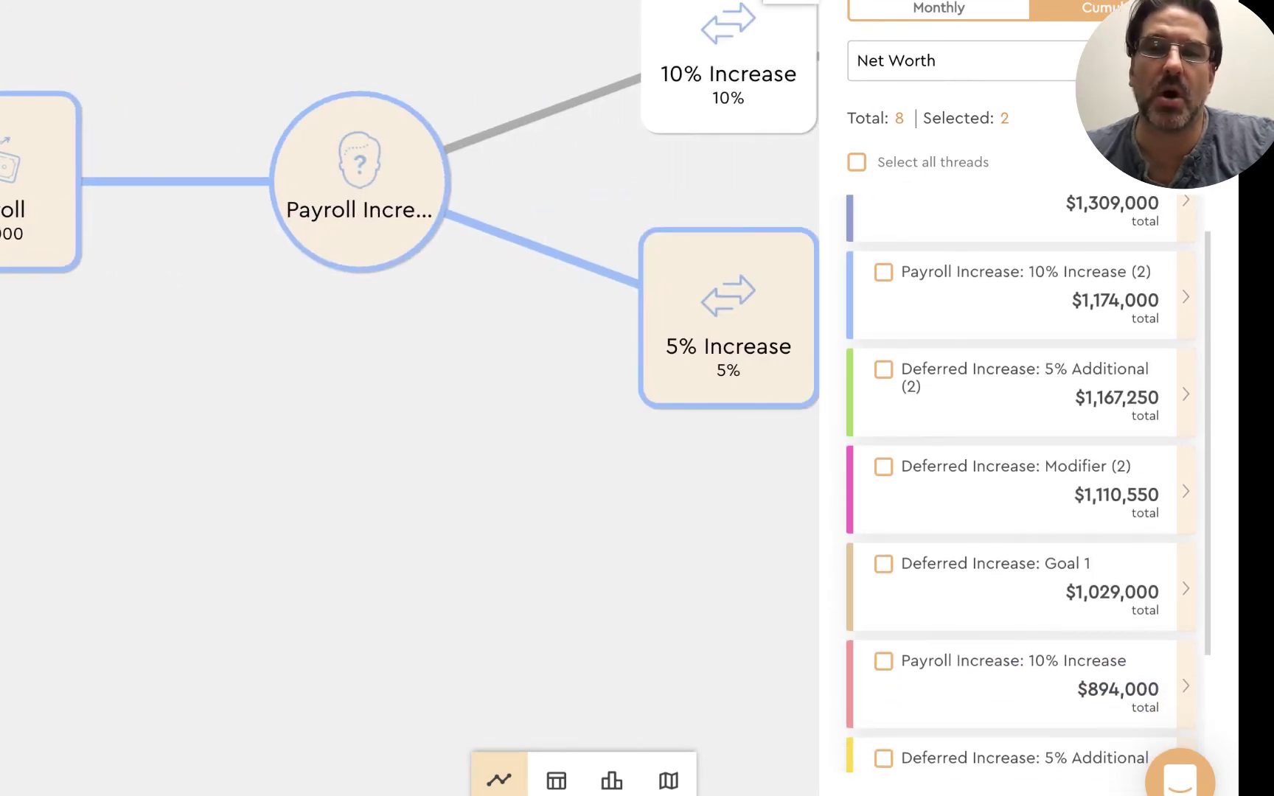
pyautogui.hscroll(-6, 569, 448)
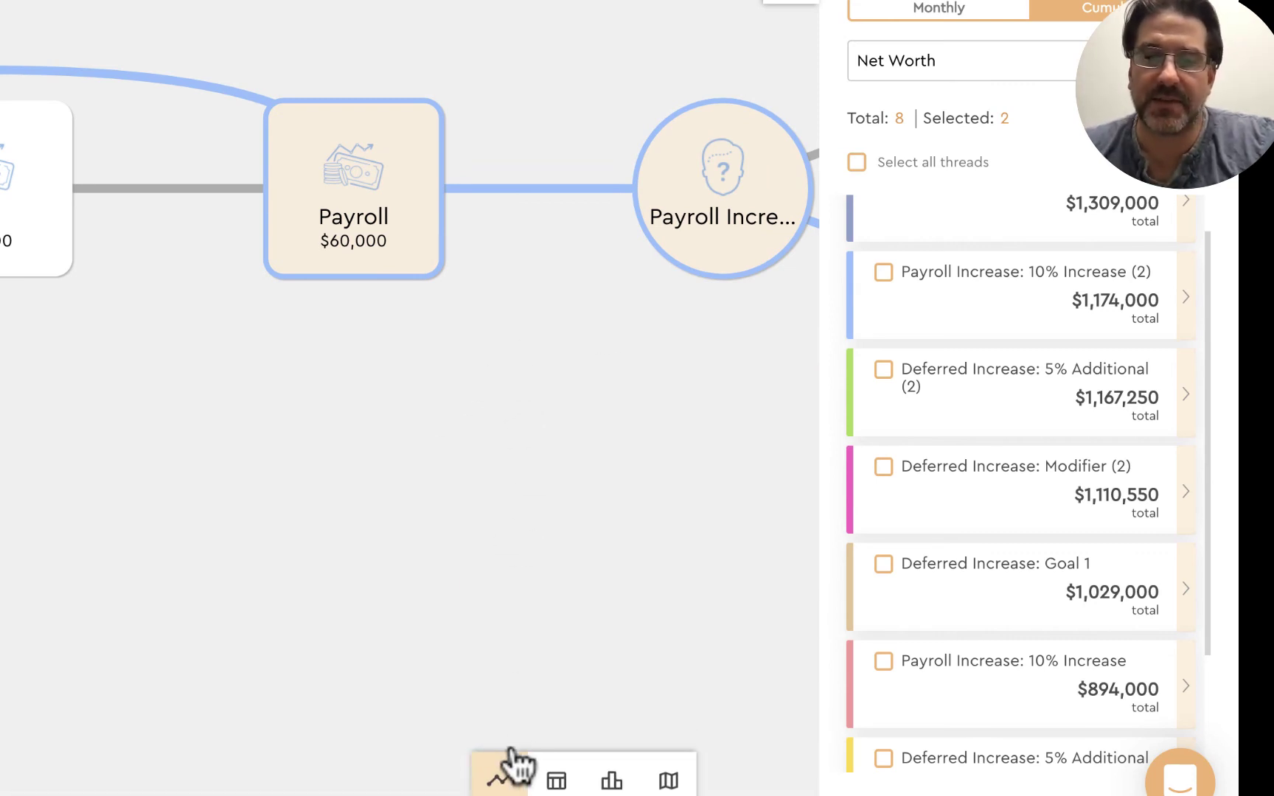
pyautogui.click(501, 777)
pyautogui.moveTo(153, 323)
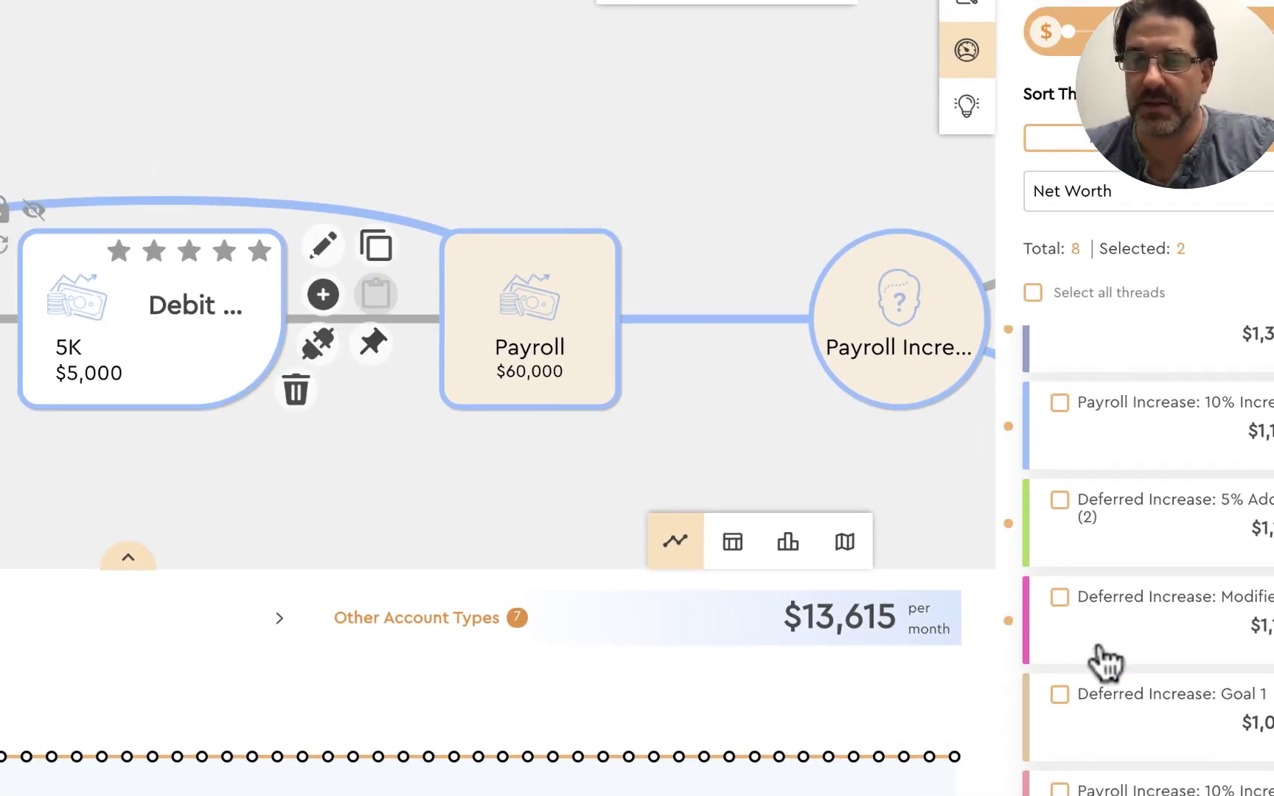
pyautogui.click(1127, 364)
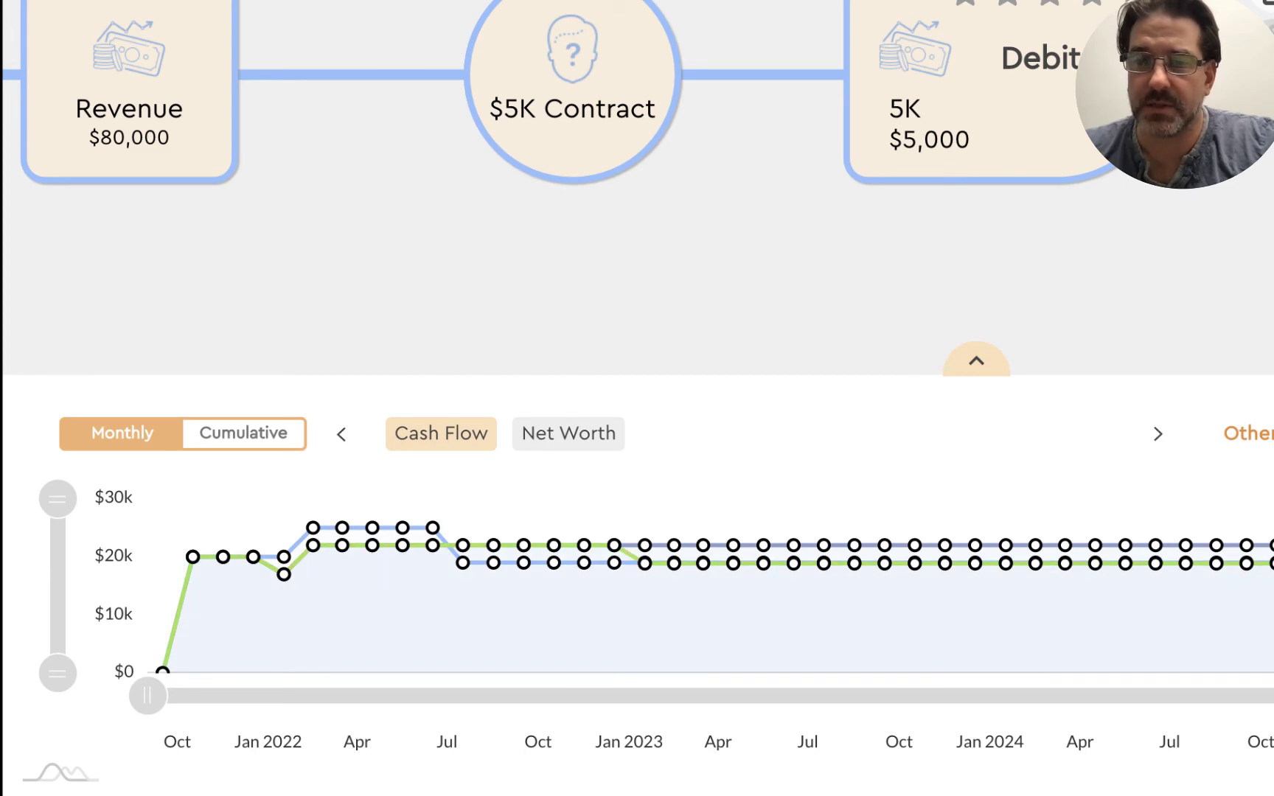
# - Compare the selected threads' cumulative net worth on the graph, then hide the graph
pyautogui.click(572, 434)
pyautogui.click(269, 440)
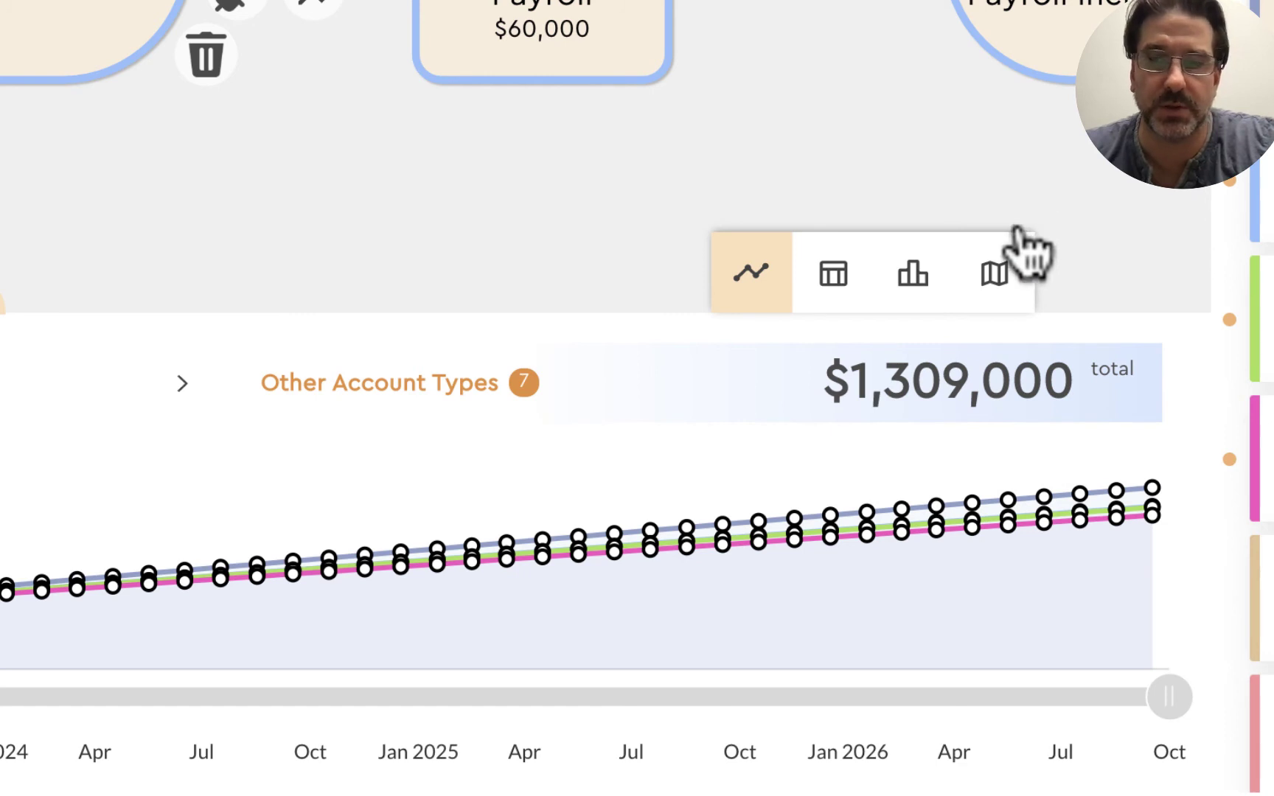
pyautogui.click(740, 299)
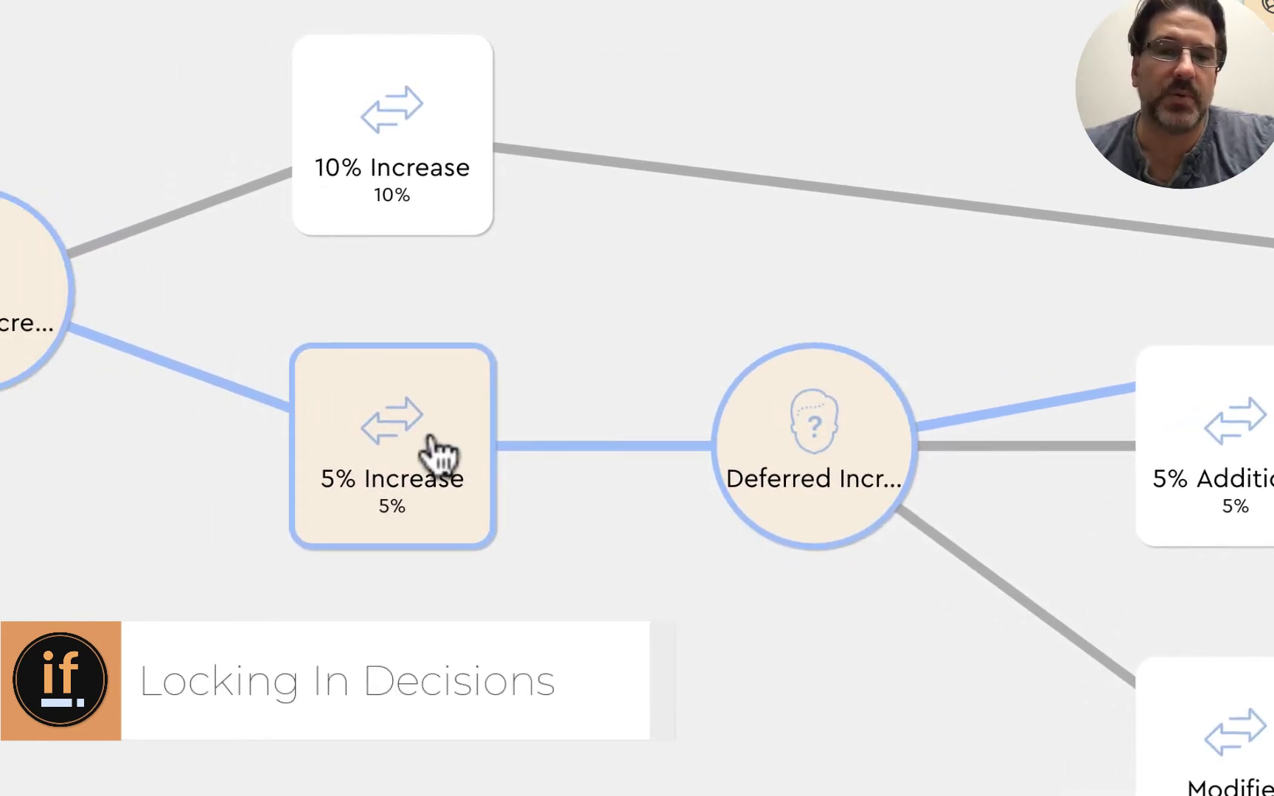
# - Lock in the 5% Increase modifier and review the remaining threads
pyautogui.moveTo(428, 440)
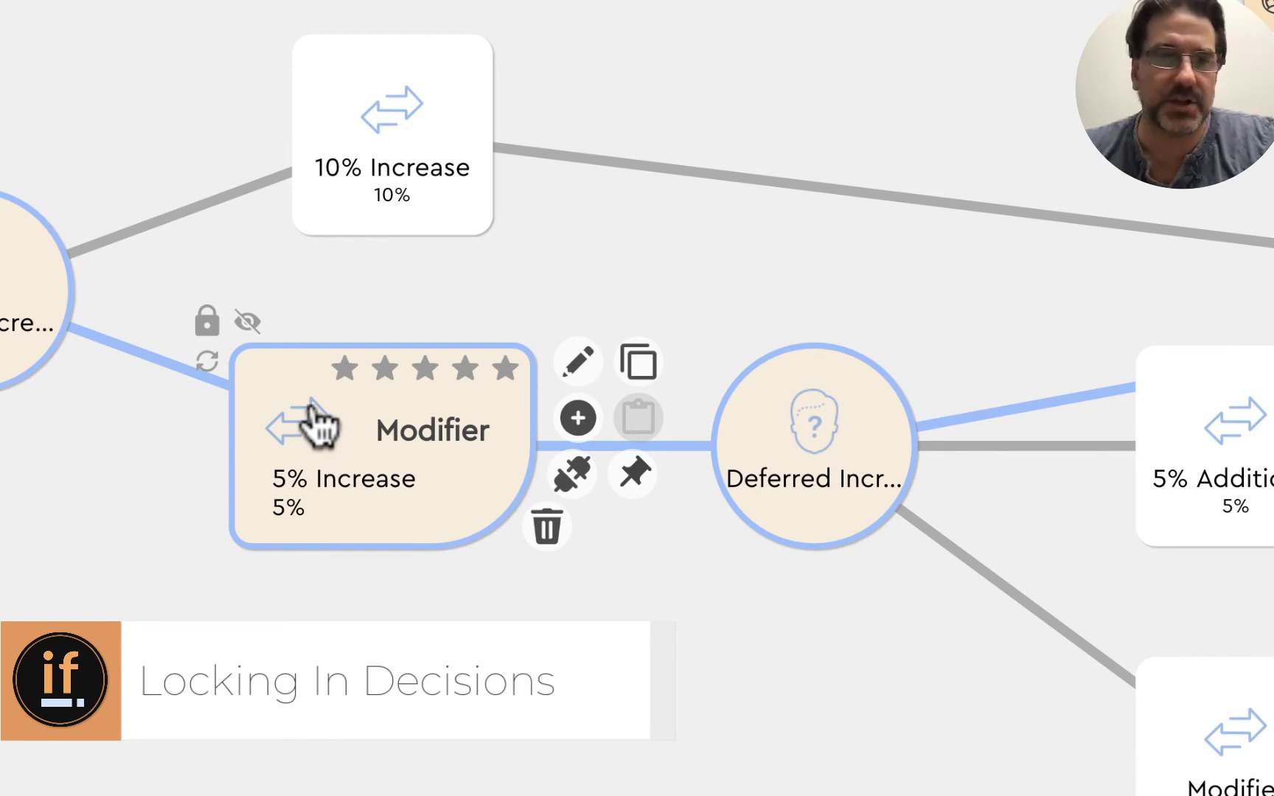
pyautogui.click(207, 324)
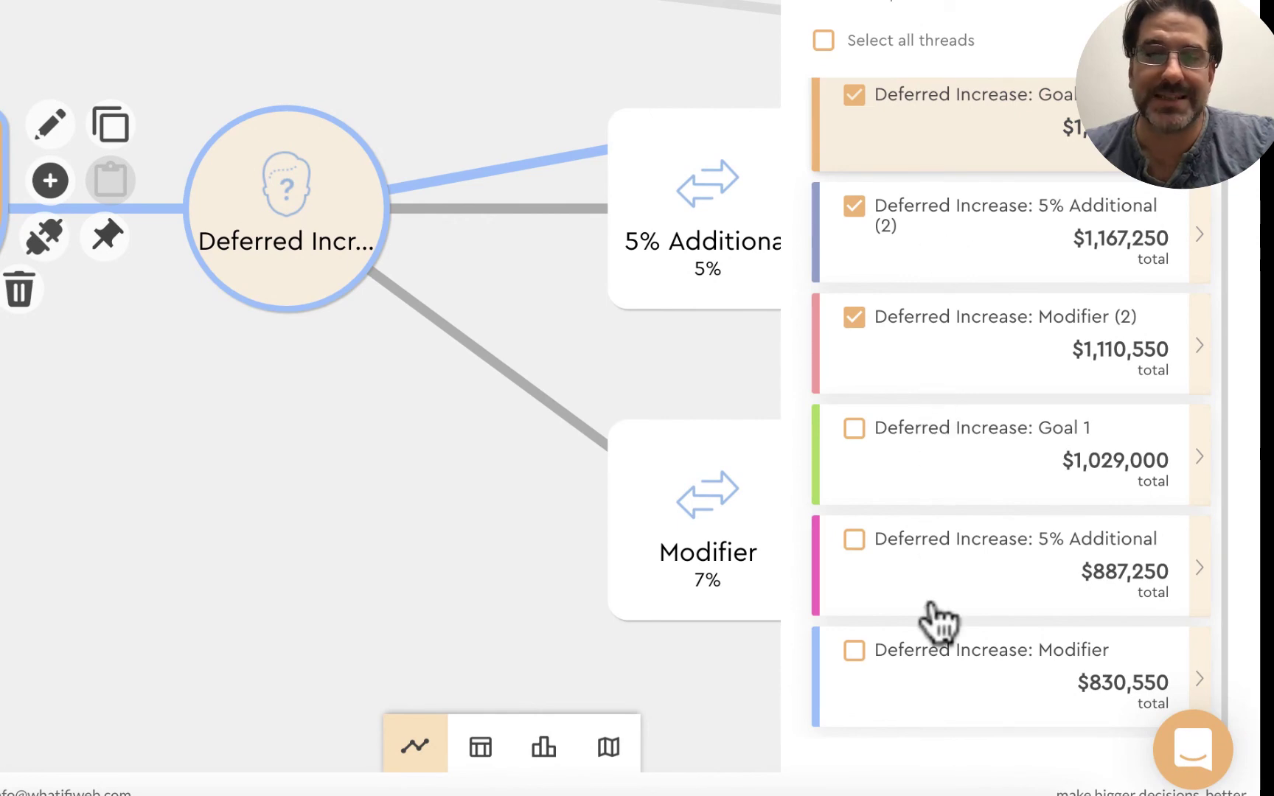
pyautogui.moveTo(562, 529); pyautogui.dragTo(1, 482)
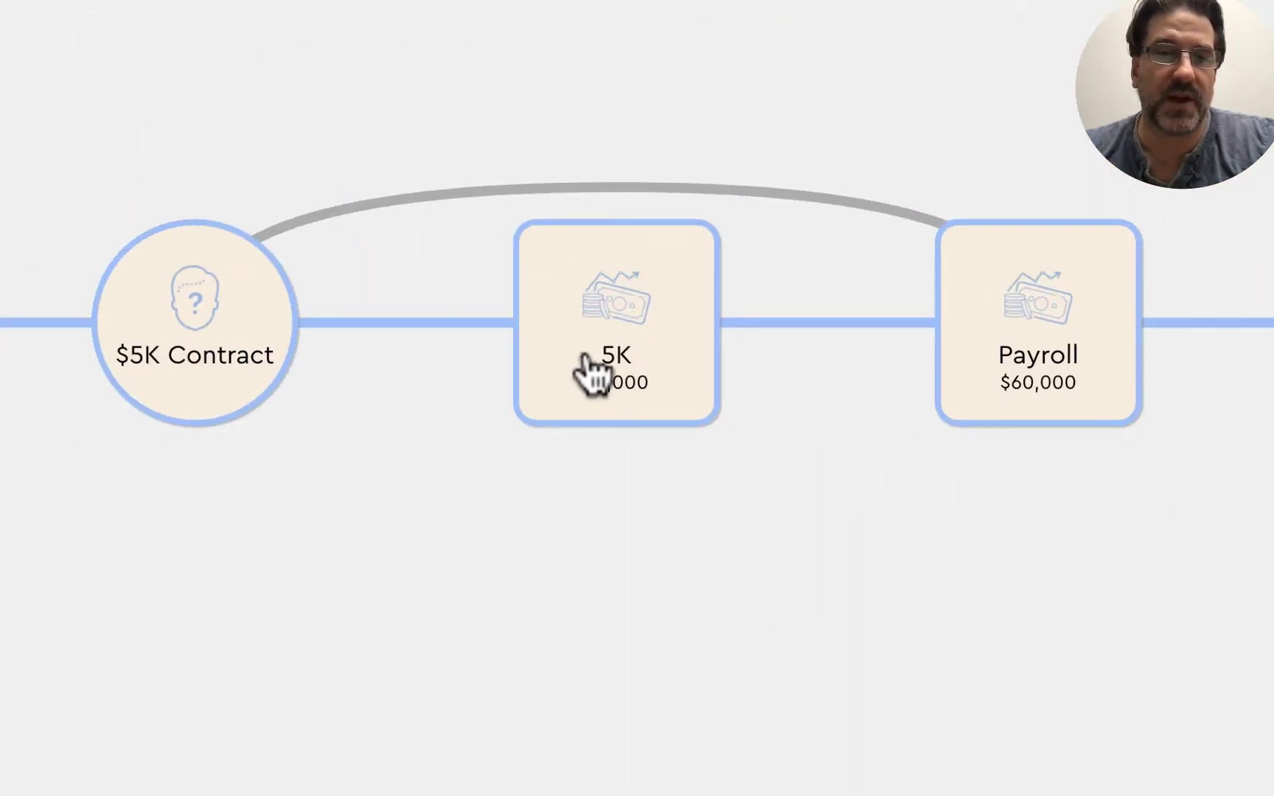
# - Bypass the 7% modifier that follows the Deferred Increase decision
pyautogui.moveTo(1141, 567); pyautogui.dragTo(470, 561)
pyautogui.moveTo(1121, 673); pyautogui.dragTo(494, 643)
pyautogui.moveTo(1032, 715); pyautogui.dragTo(258, 658)
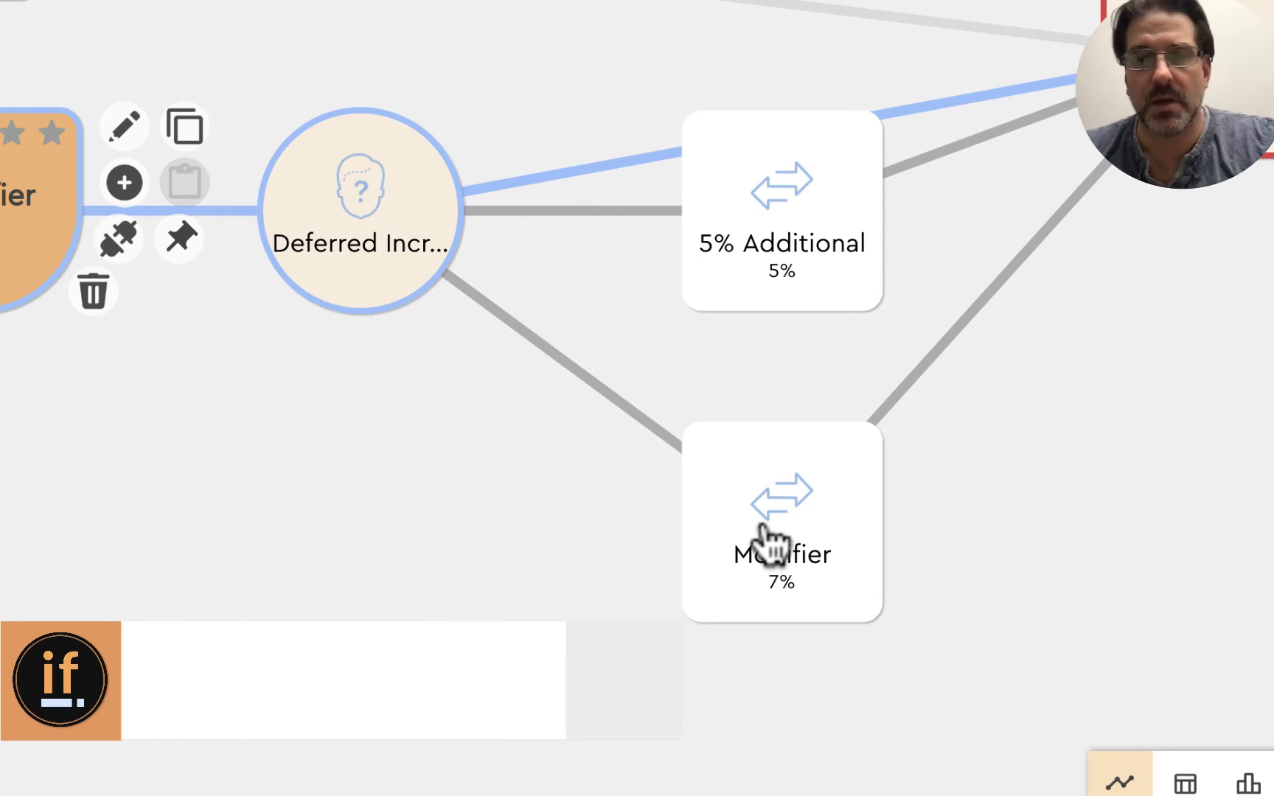
pyautogui.click(816, 521)
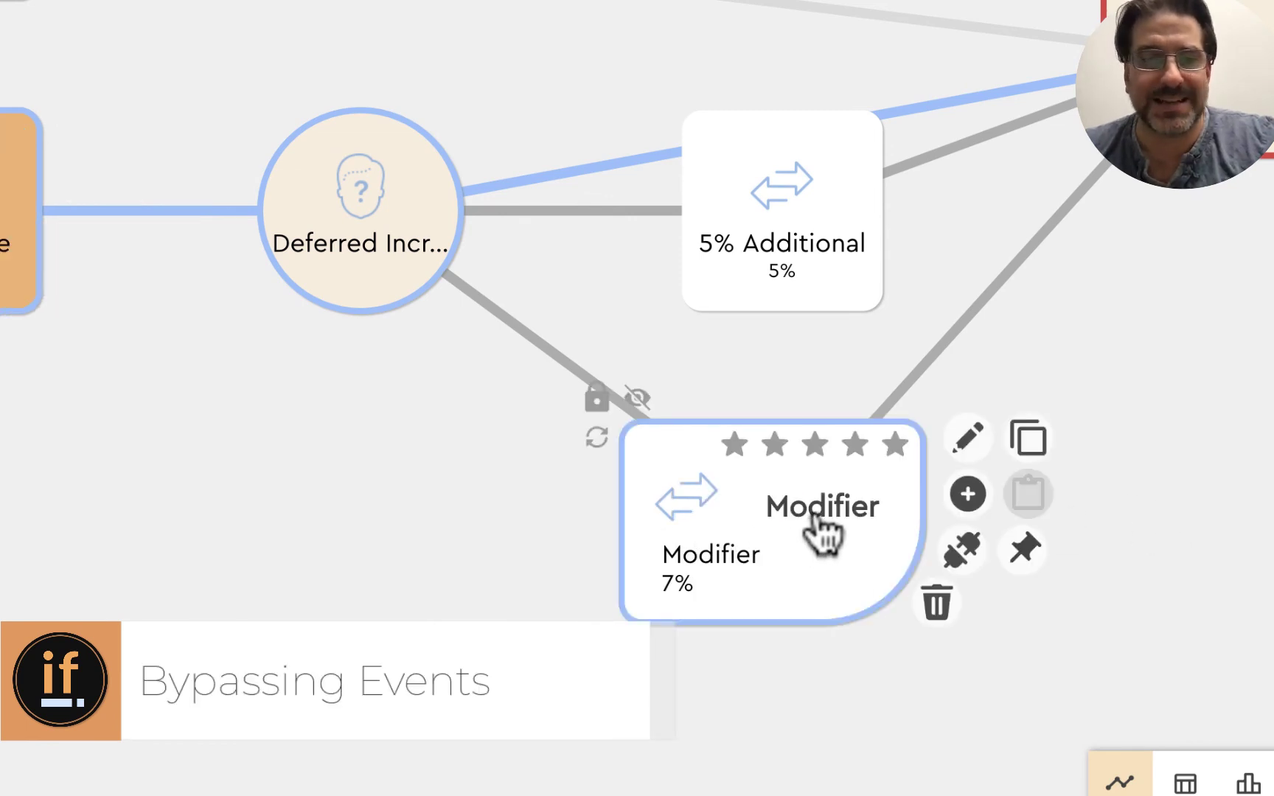
pyautogui.click(637, 399)
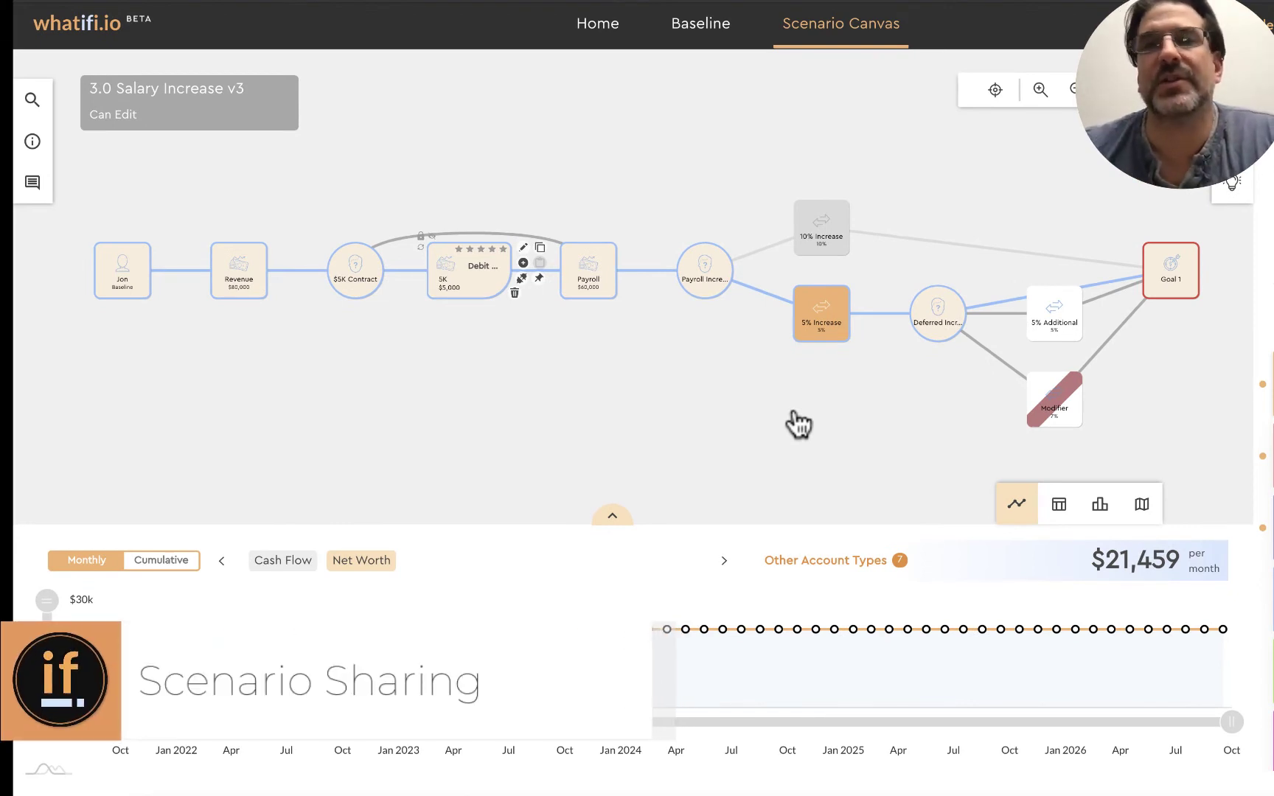
# - Open the sharing settings for the "3.0 Salary Increase v3" scenario
pyautogui.click(33, 99)
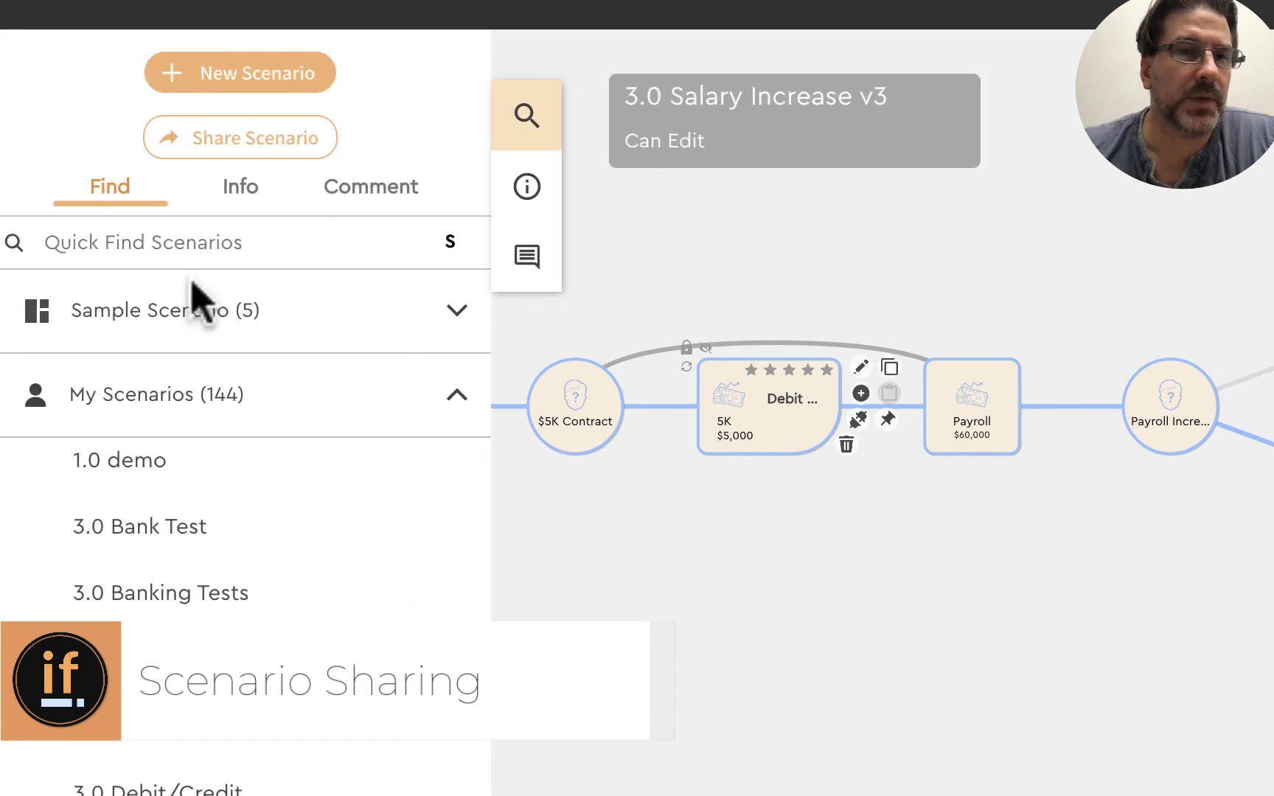
pyautogui.click(288, 144)
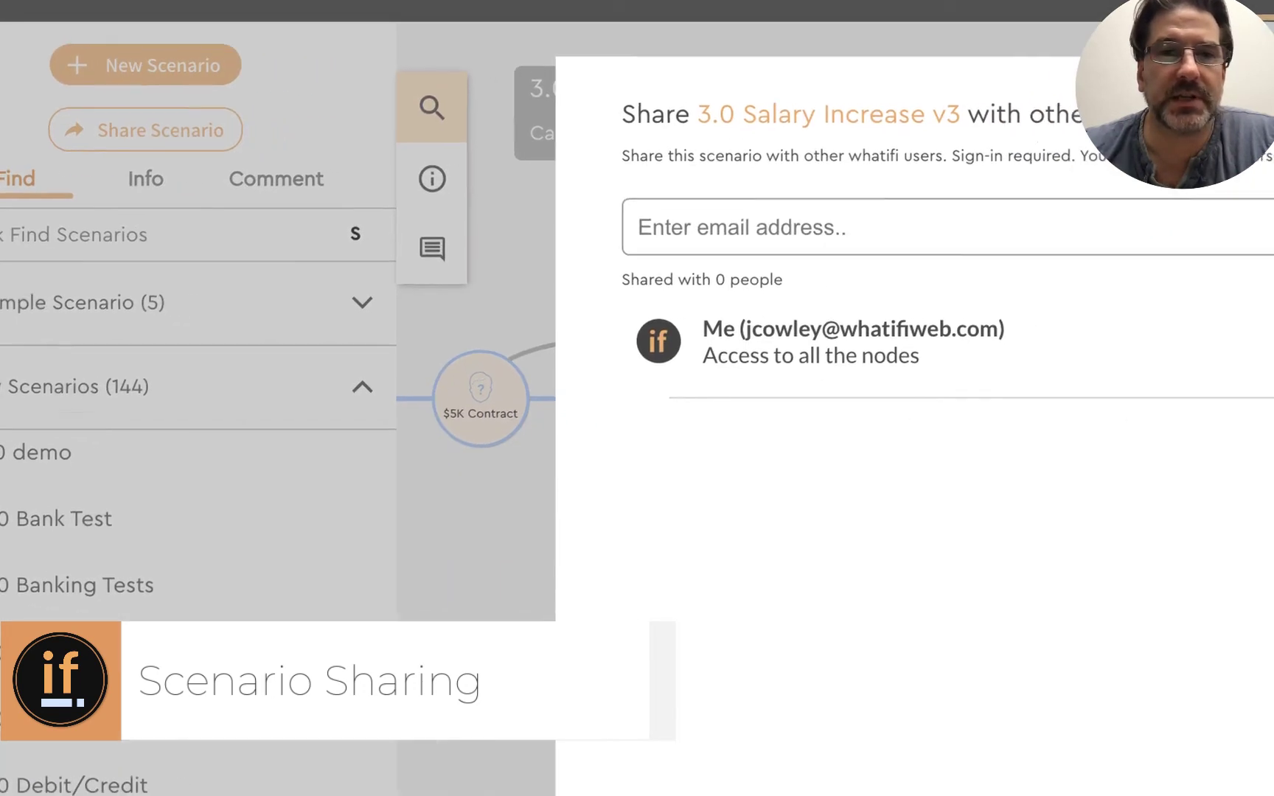